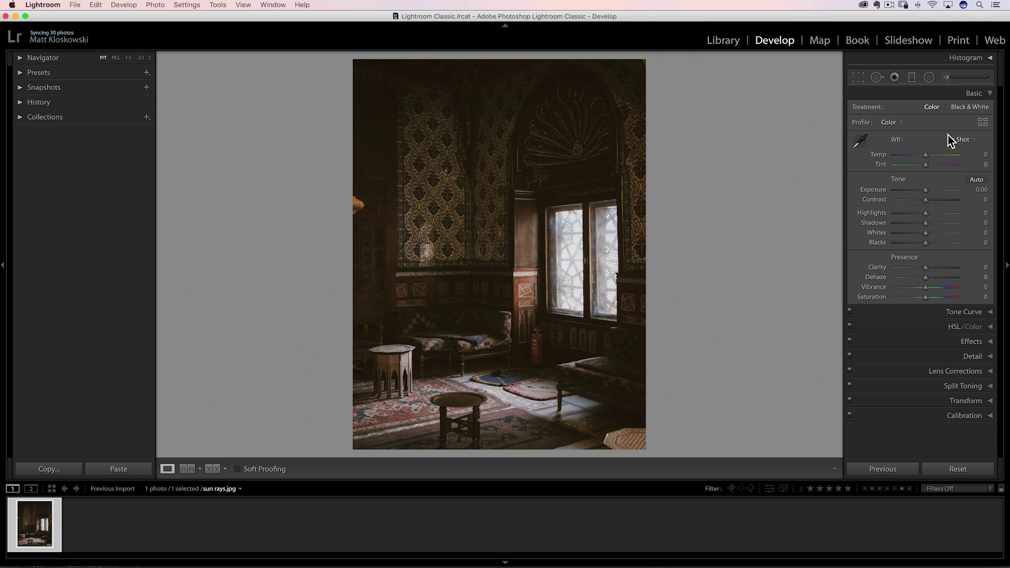
Step: Set up the Adjustment Brush at size 3 with Exposure 1.67
left_click(953, 77)
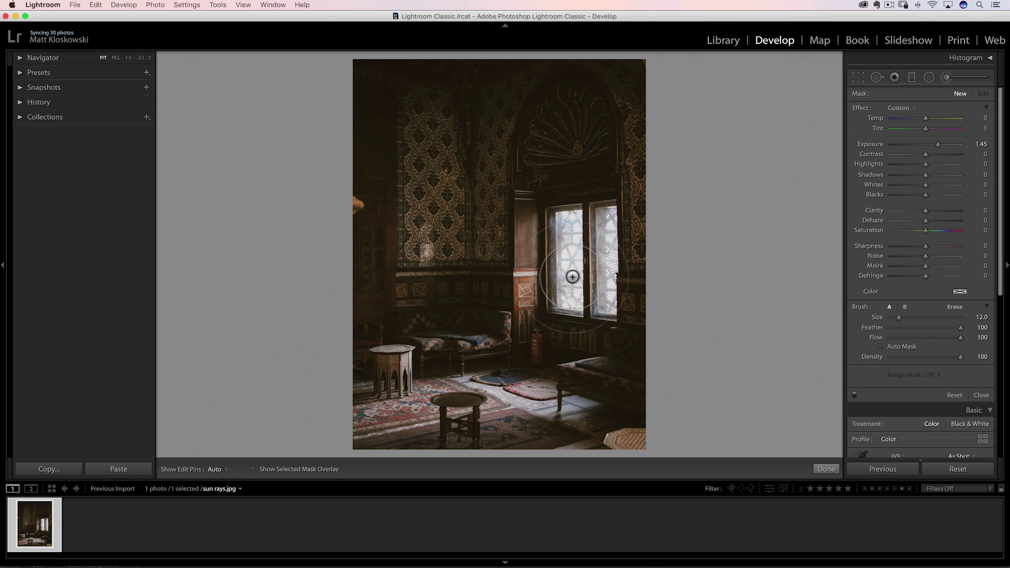
key("bracketleft")
key("bracketleft")
key("bracketleft")
key("bracketleft")
key("bracketleft")
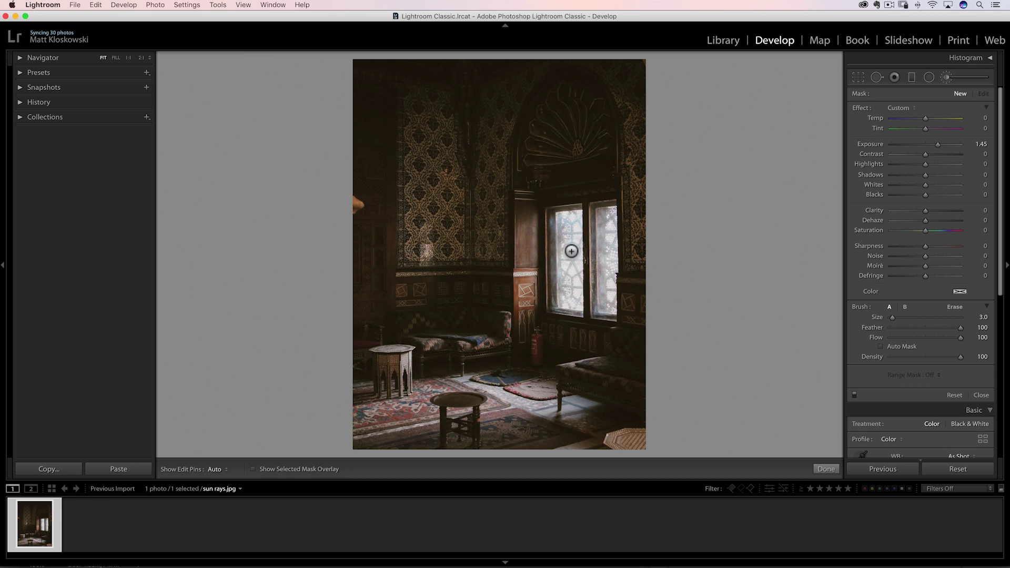
mouse_move(936, 146)
left_mouse_down()
mouse_move(927, 150)
mouse_move(936, 144)
left_mouse_up()
left_click_drag(936, 143, 936, 143)
left_click(583, 117)
left_click(398, 169, "shift")
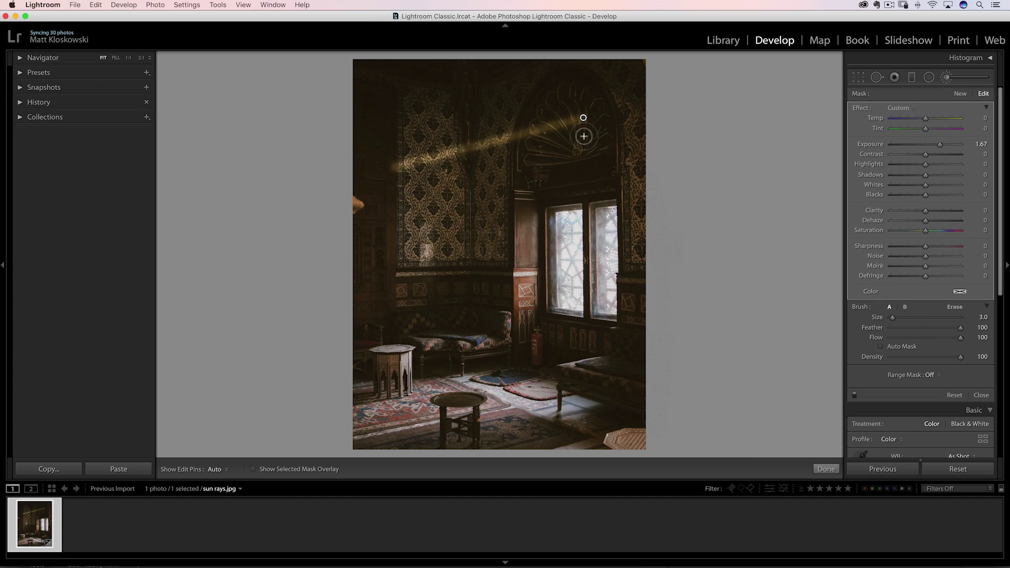
key("super+z")
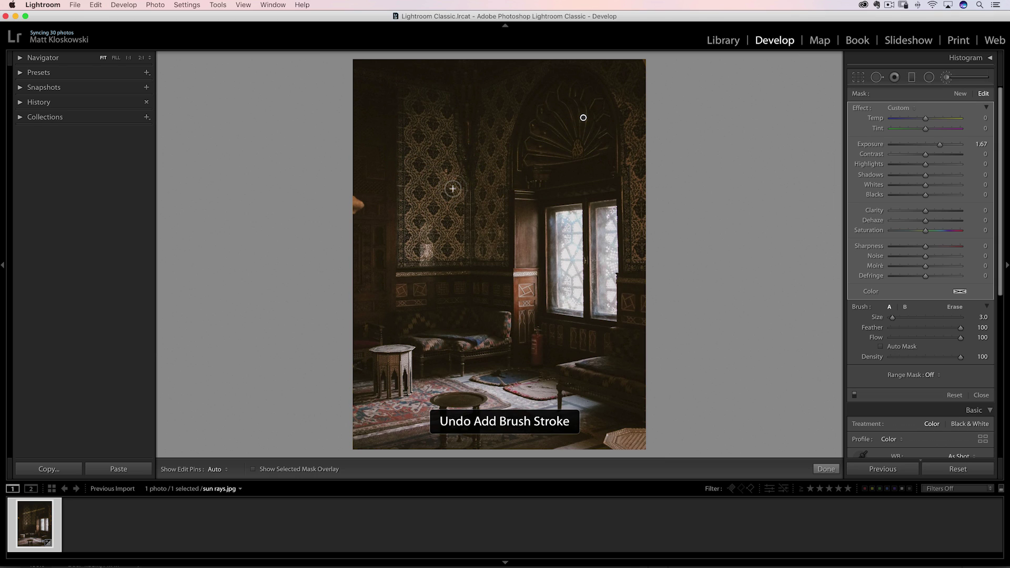
key("super+z")
left_click(602, 111)
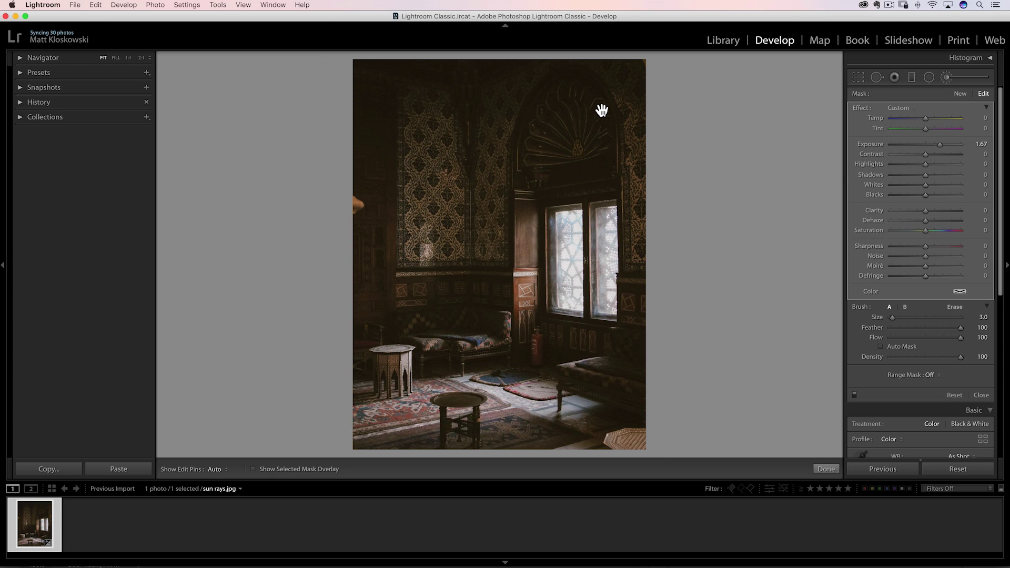
left_click(380, 148, "shift")
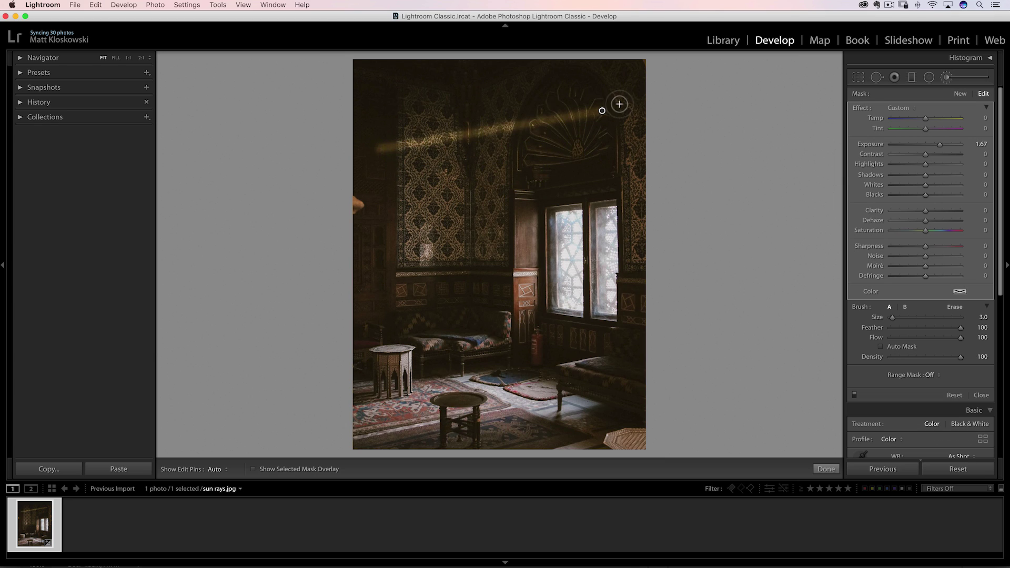
key("super+z")
key("super+z")
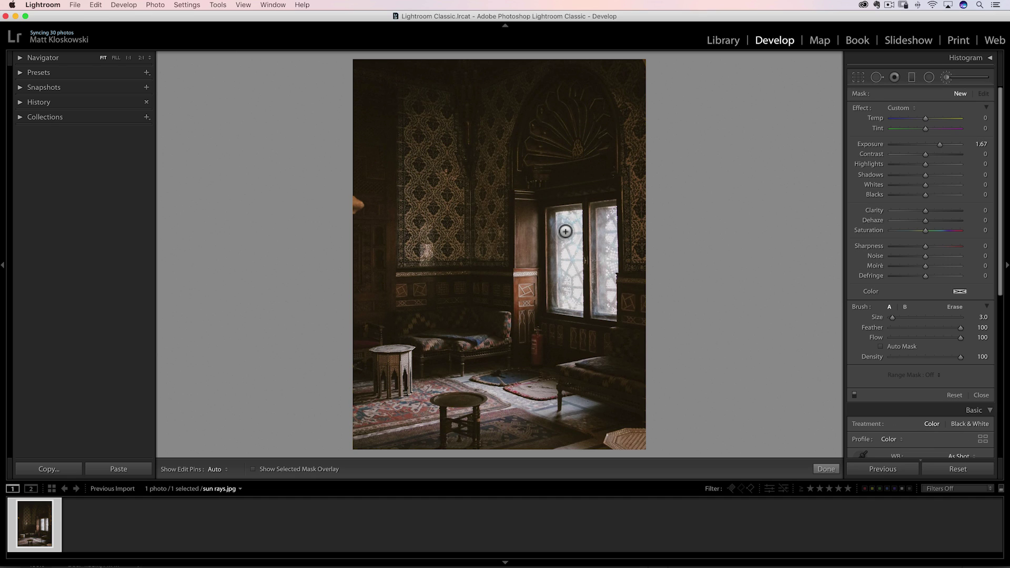
left_click_drag(567, 229, 568, 230)
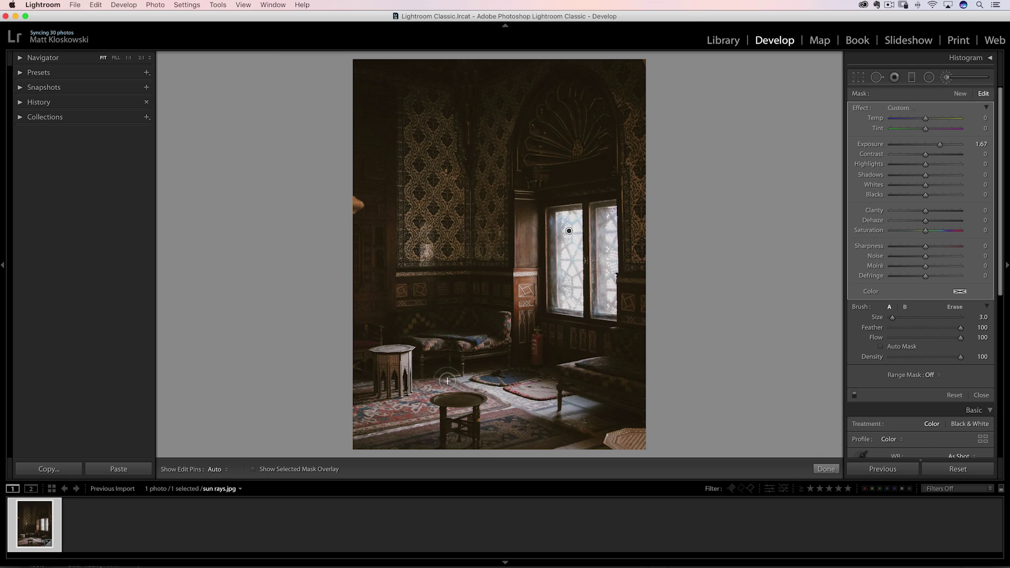
left_click(380, 426, "shift")
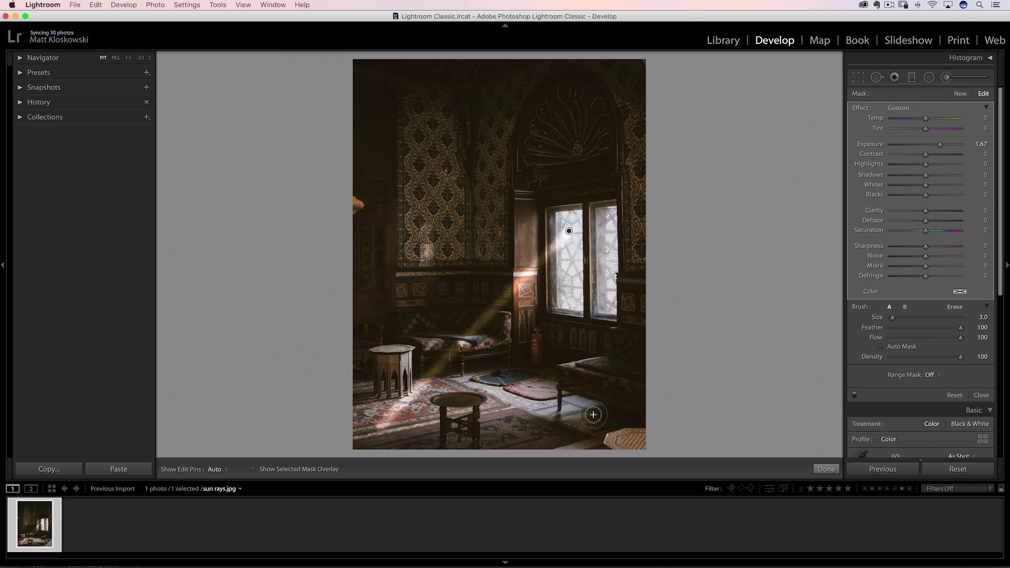
key("super+z")
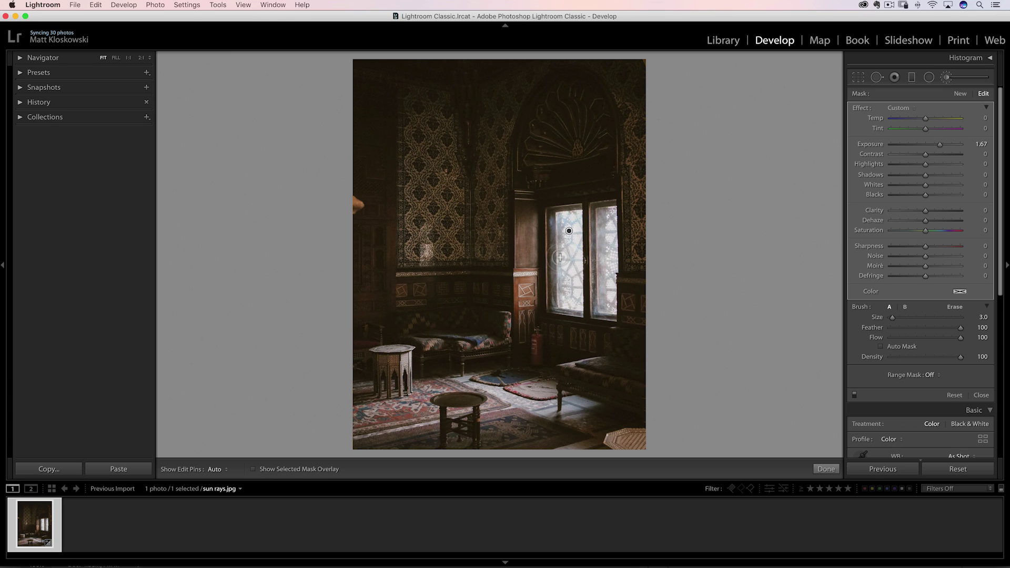
scroll(449, 373, "up", 9)
scroll(379, 421, "up", 4)
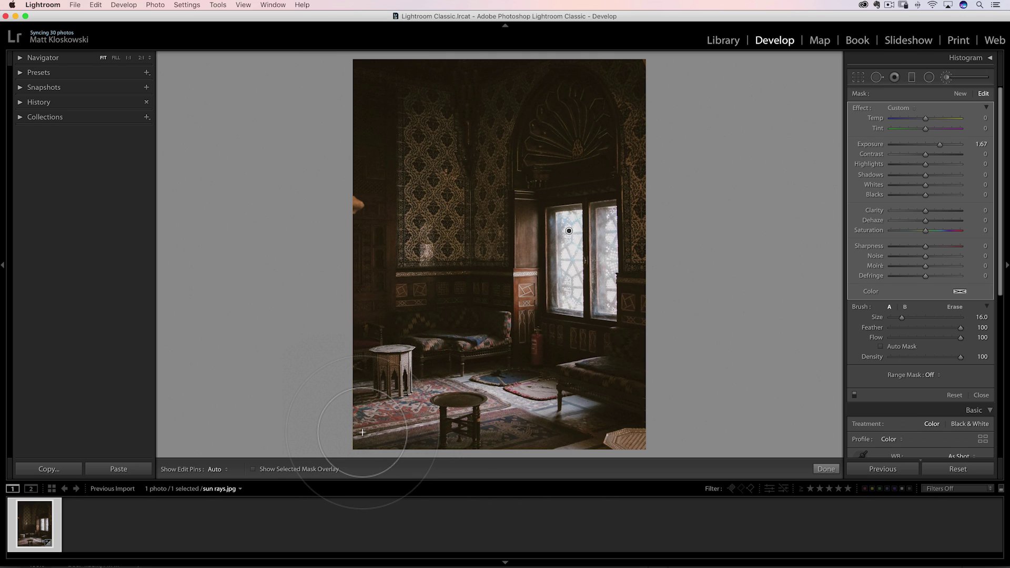
key("shift")
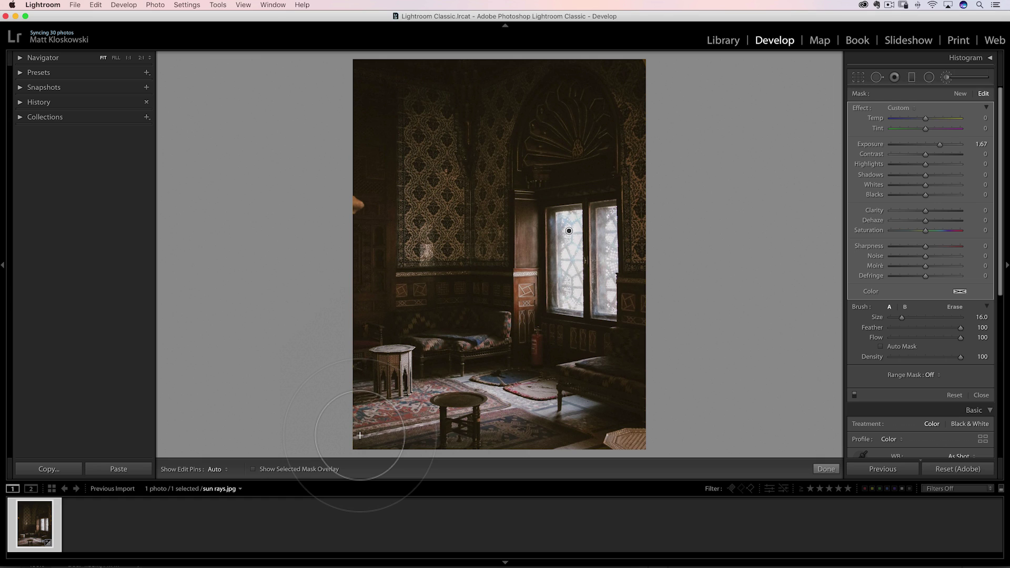
left_click(360, 435, "shift")
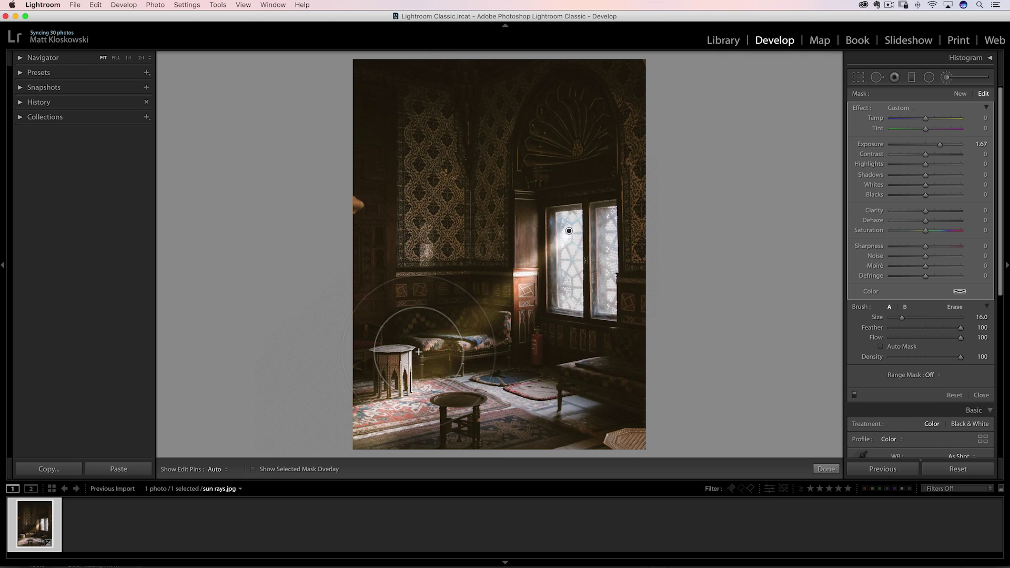
key("super+z")
key("super+z")
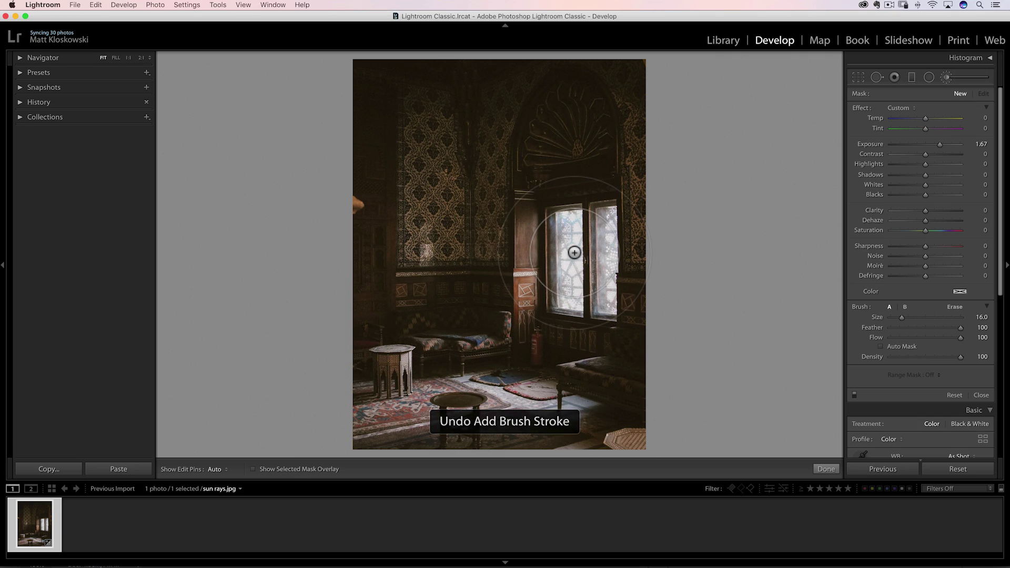
Step: Start a brush mask at the window and paint a first ray down toward the rug
scroll(573, 242, "down", 6)
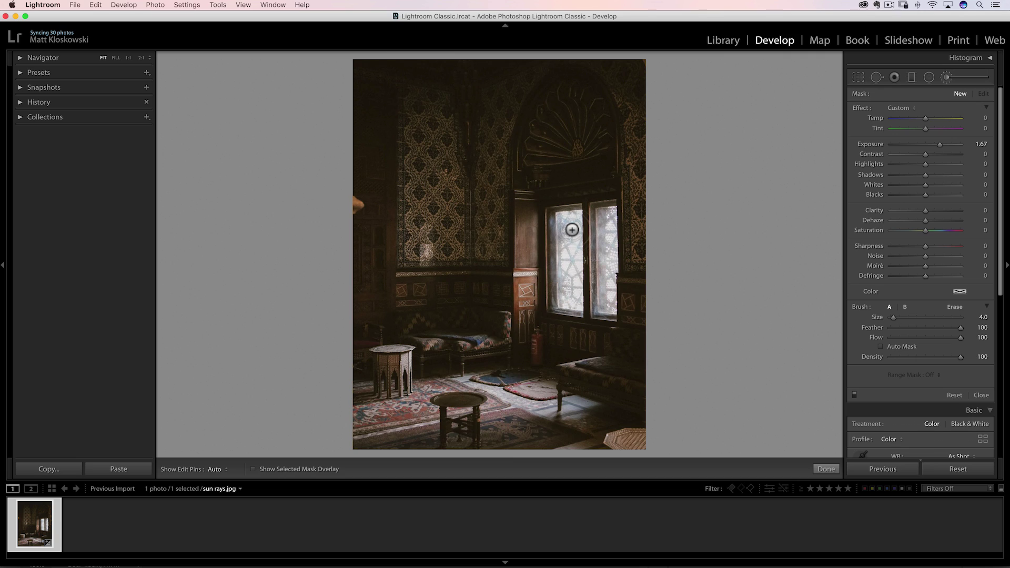
scroll(571, 228, "down", 3)
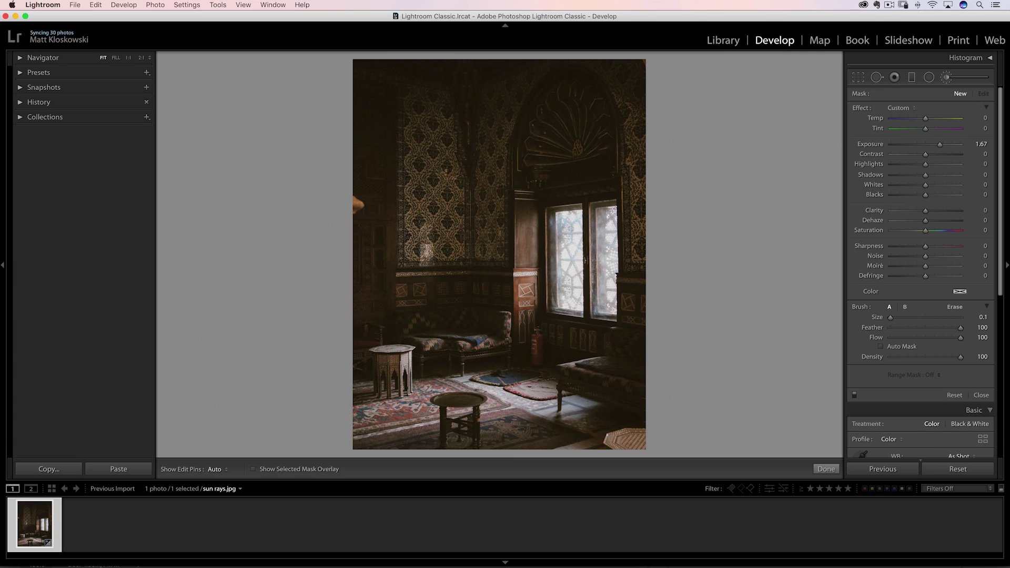
left_click(566, 224)
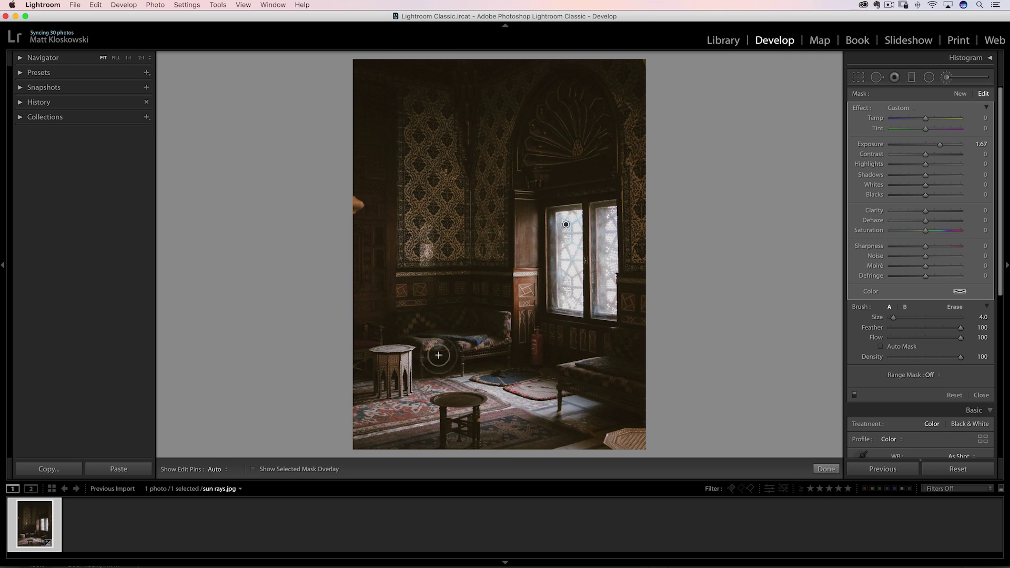
scroll(387, 416, "up", 6)
scroll(384, 422, "up", 3)
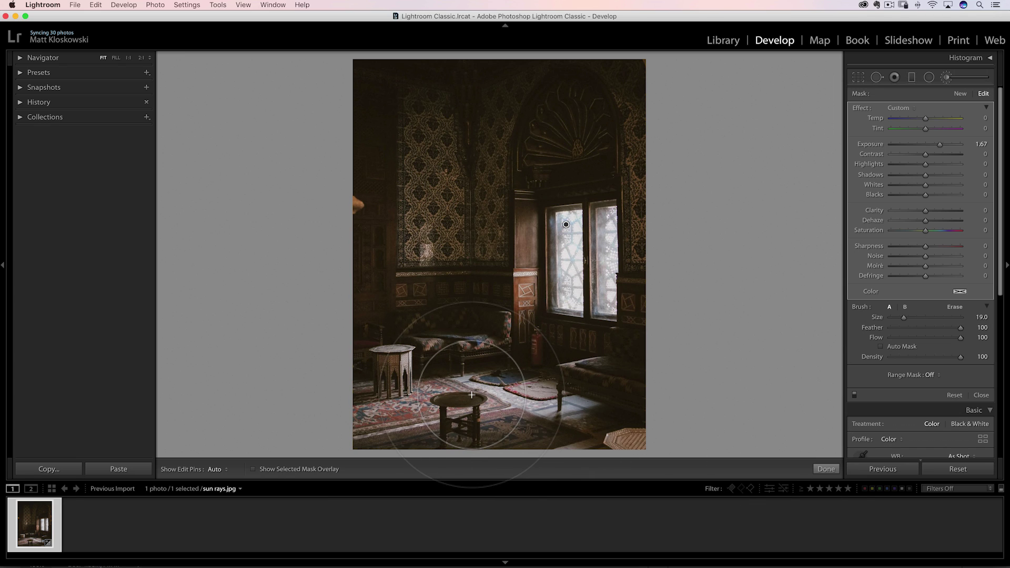
left_click(371, 416, "shift")
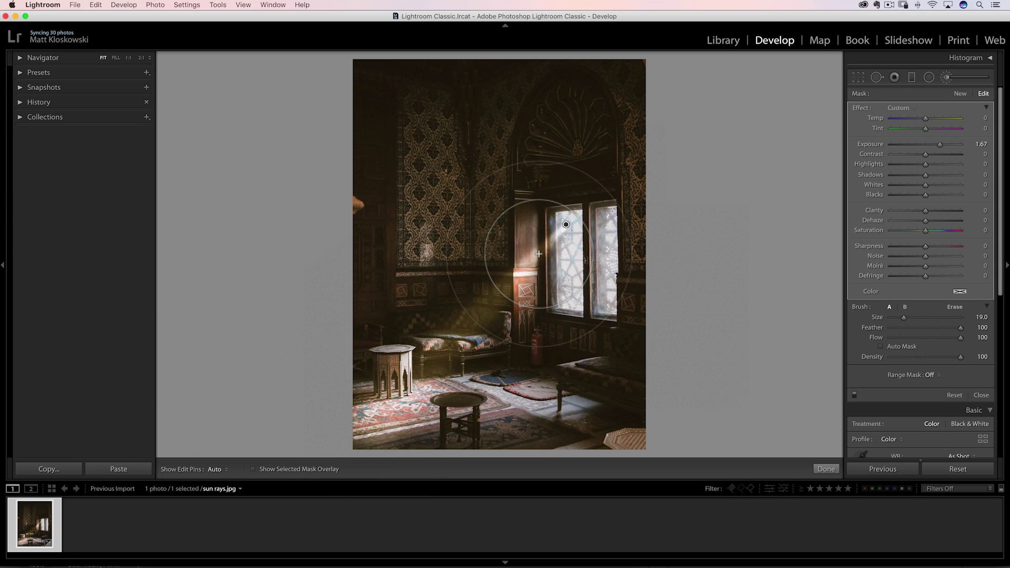
Step: Set the brush size to 15 and paint a straight ray from the window to the floor
scroll(542, 253, "down", 10)
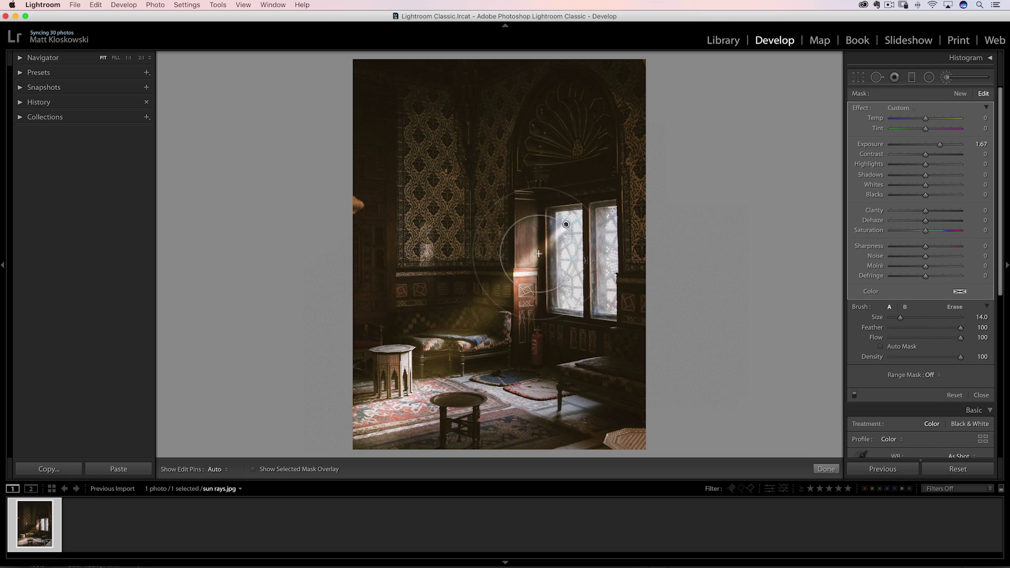
scroll(551, 250, "down", 6)
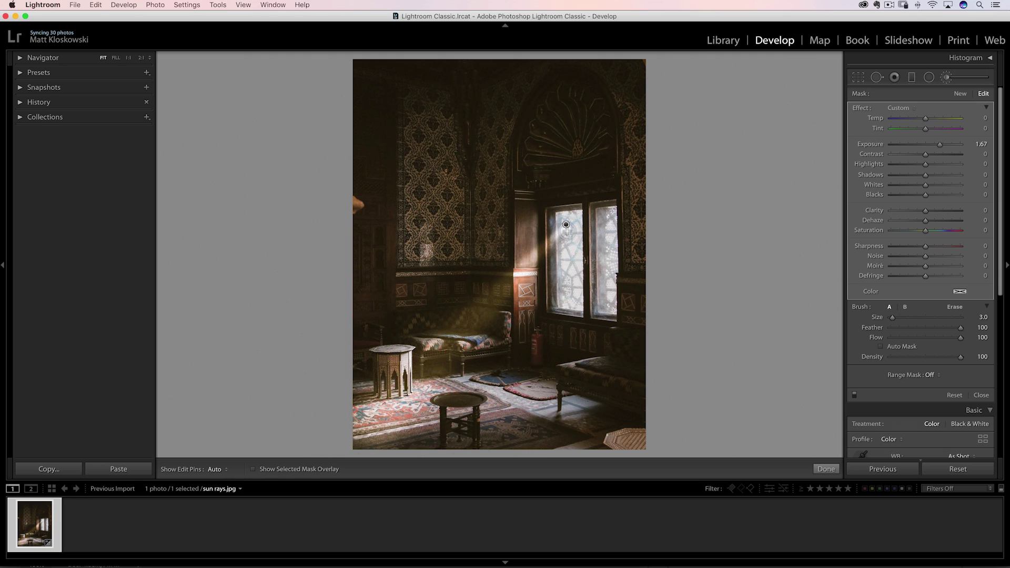
scroll(506, 351, "up", 10)
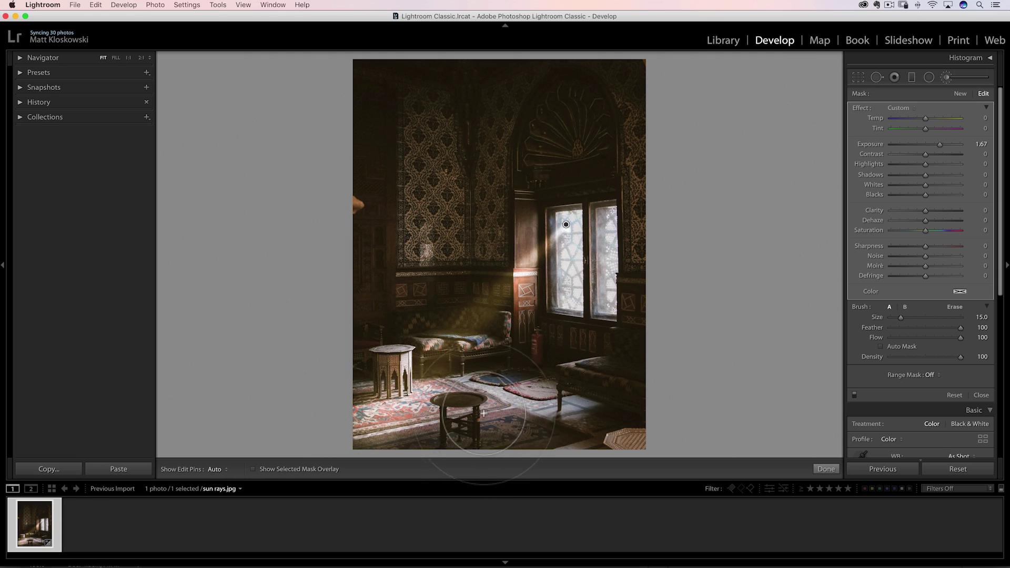
scroll(446, 453, "up", 3)
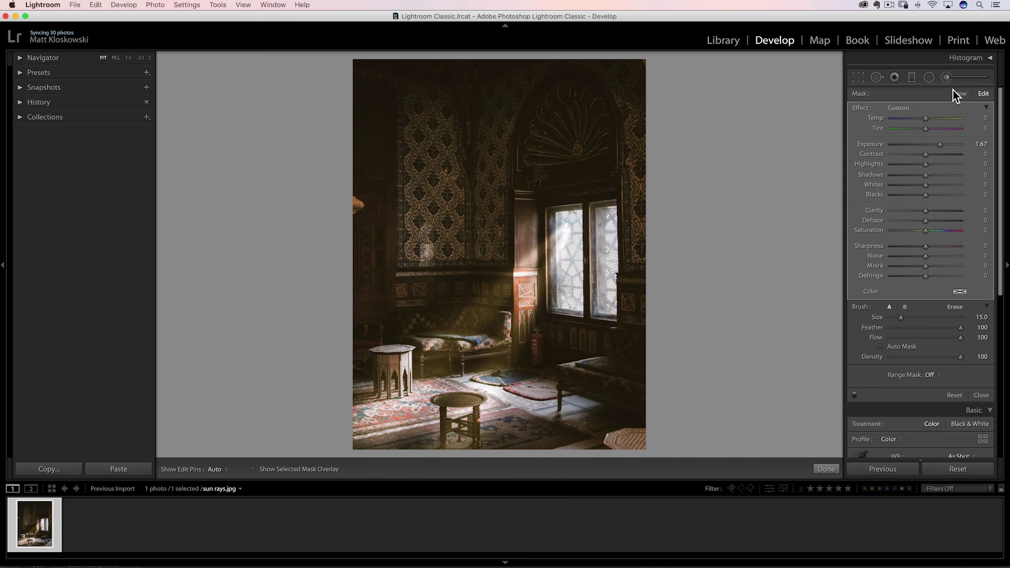
scroll(574, 258, "down", 4)
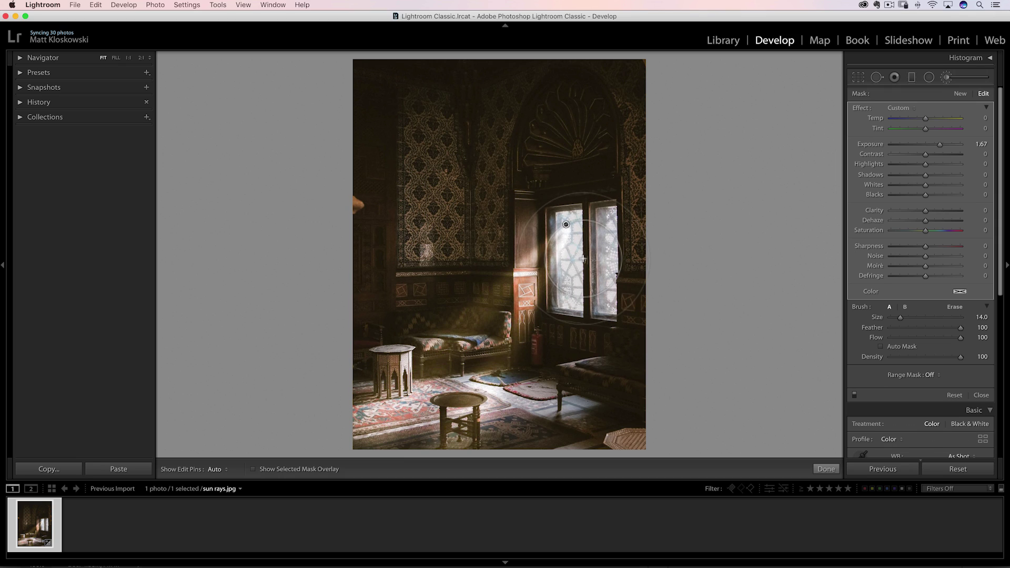
scroll(574, 258, "down", 10)
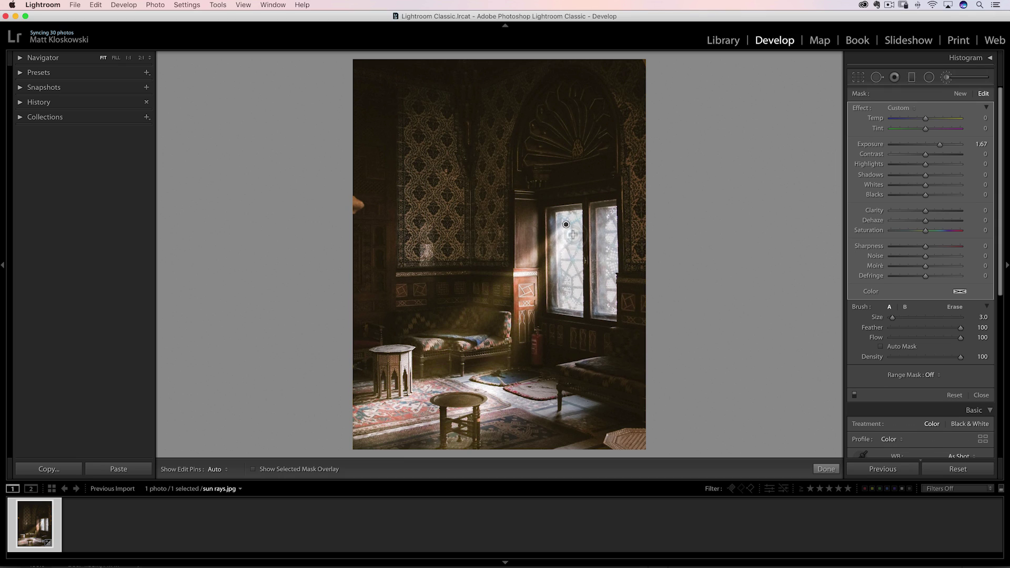
scroll(572, 231, "down", 2)
scroll(563, 272, "up", 12)
scroll(543, 438, "up", 4)
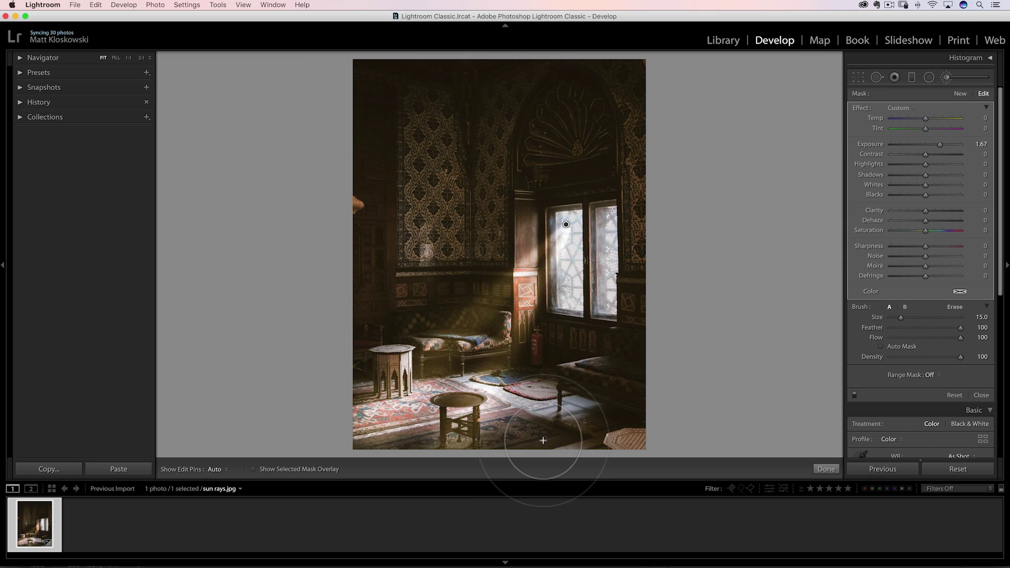
left_click(550, 453, "shift")
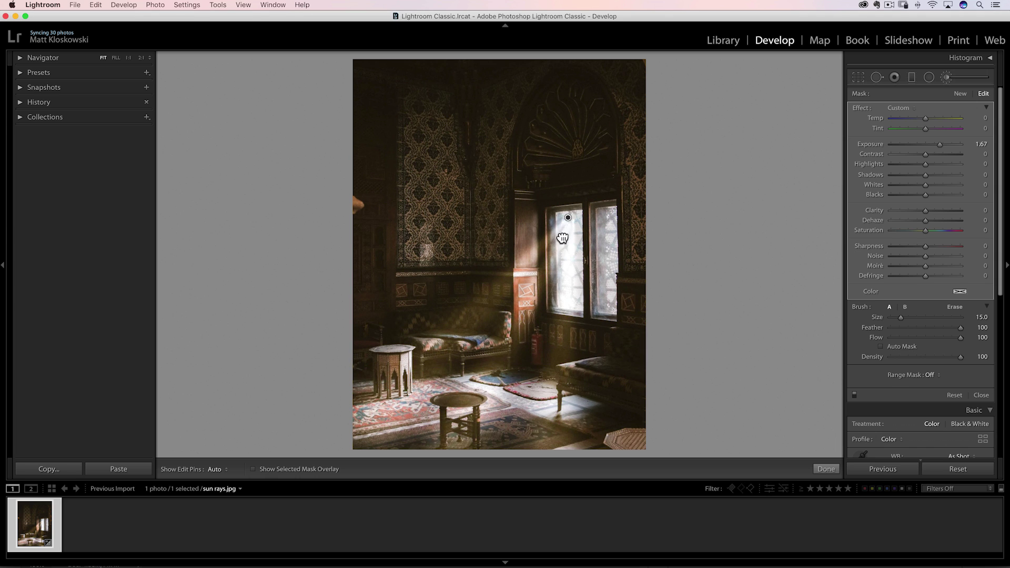
Step: Move the ray's pin left toward the wall and set Temp 6 and Exposure 1.23
mouse_move(563, 238)
left_mouse_down()
mouse_move(530, 220)
mouse_move(573, 215)
left_mouse_up()
left_click_drag(939, 145, 933, 146)
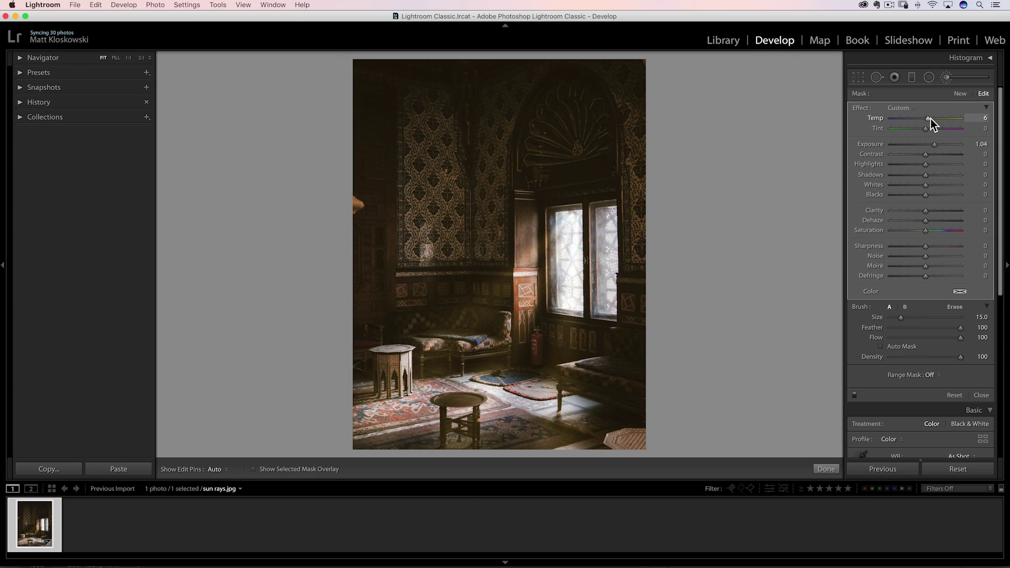
left_click_drag(934, 145, 936, 148)
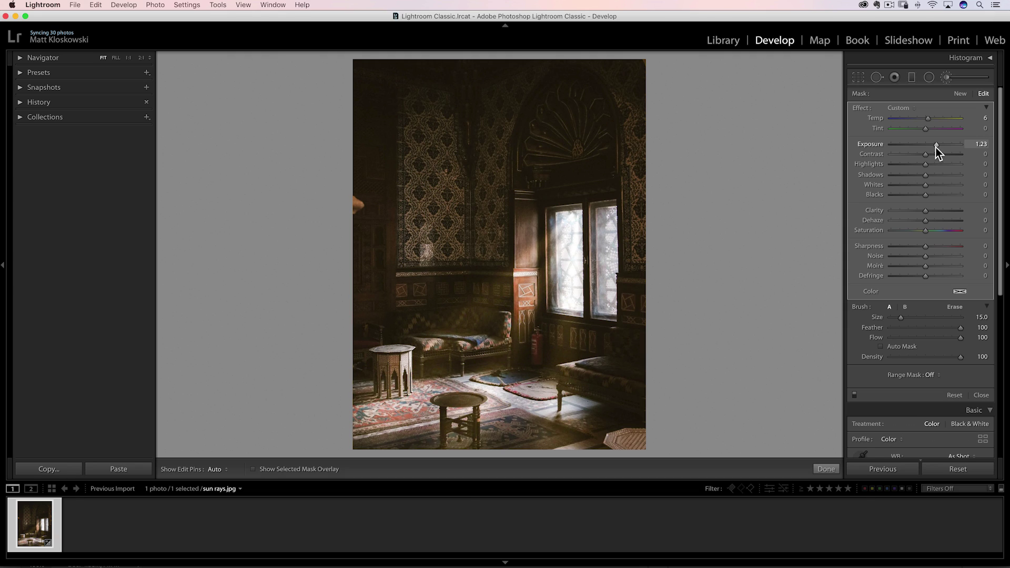
Step: Erase the ray from the lower photo with a size 24 brush, then shift the pin down
left_click(956, 307)
left_click(922, 317)
scroll(521, 393, "down", 10)
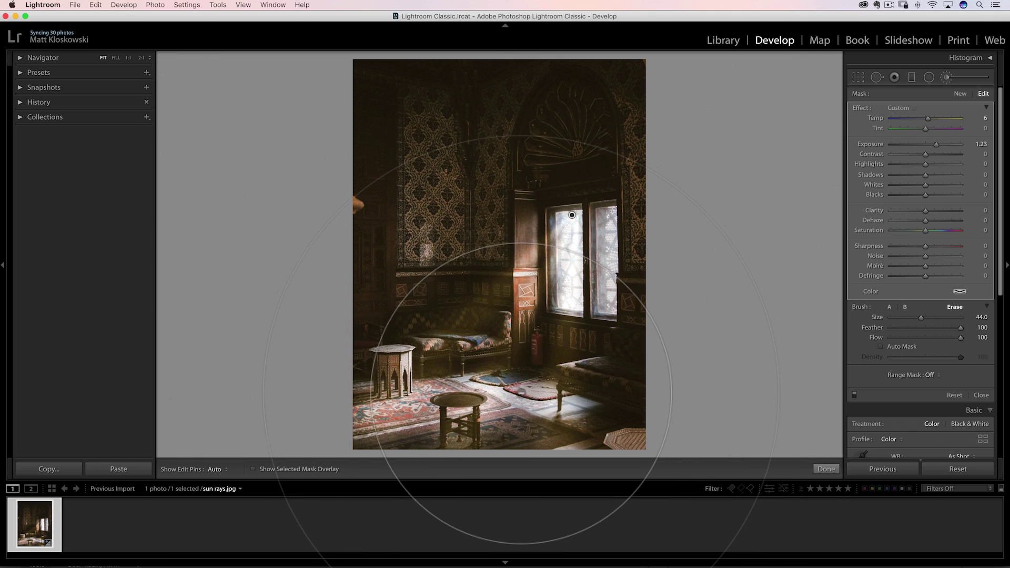
scroll(522, 394, "down", 11)
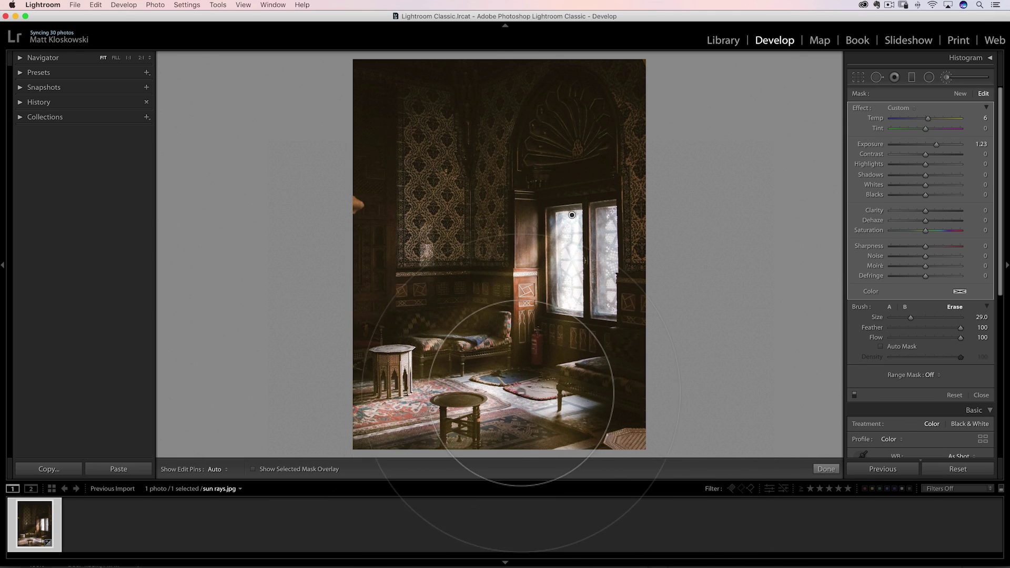
mouse_move(425, 424)
left_mouse_down()
mouse_move(384, 416)
mouse_move(453, 415)
mouse_move(511, 434)
left_mouse_up()
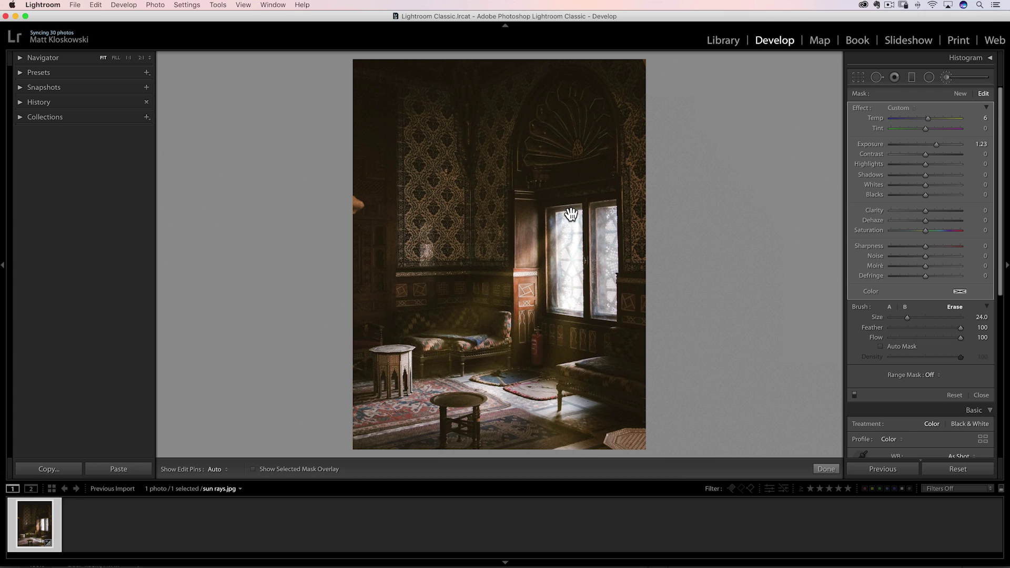
left_click_drag(572, 215, 564, 236)
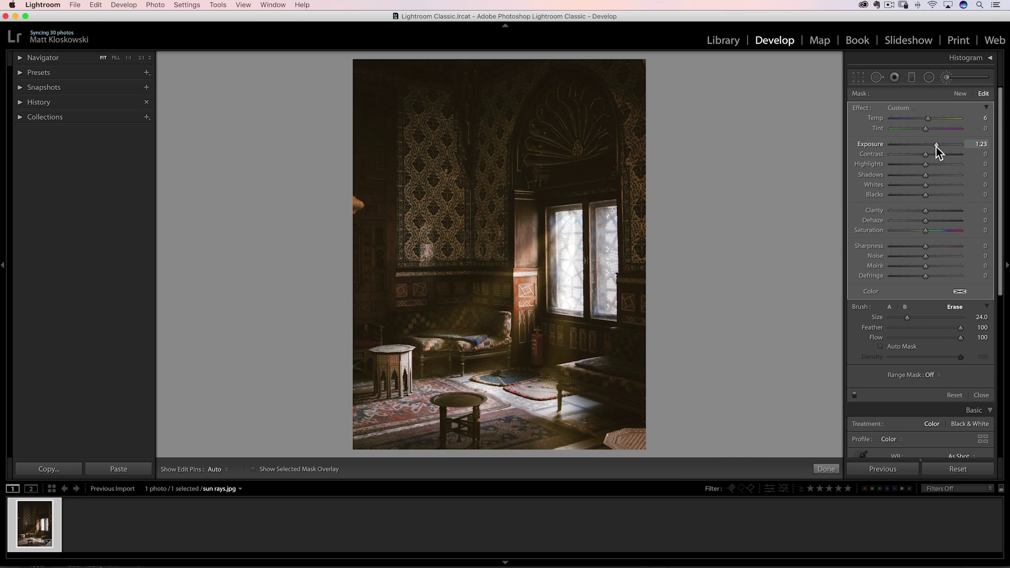
left_click(928, 77)
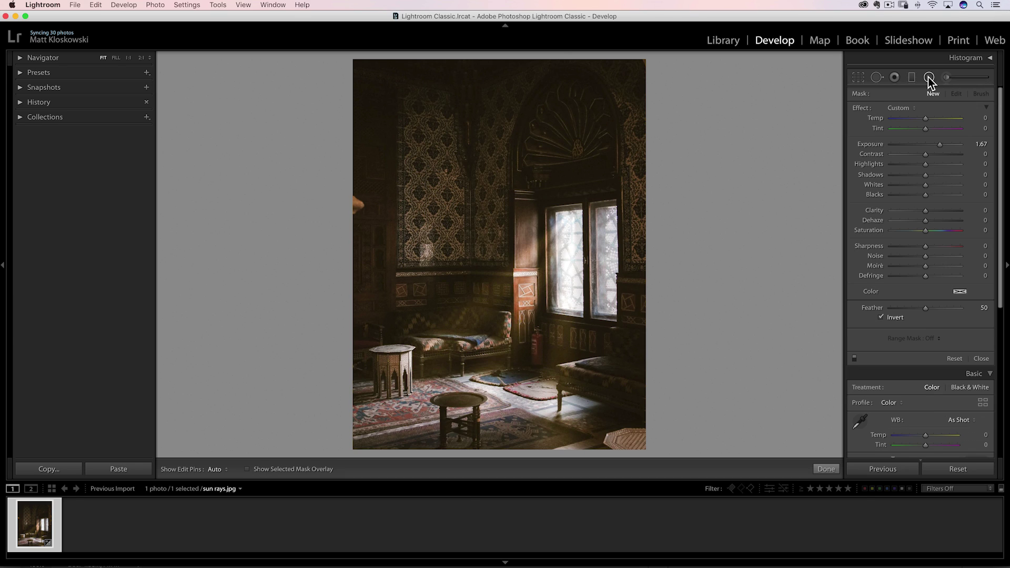
Step: Draw an inverted radial filter over the window at Exposure 0.88
left_click_drag(938, 145, 933, 144)
left_click_drag(569, 222, 620, 247)
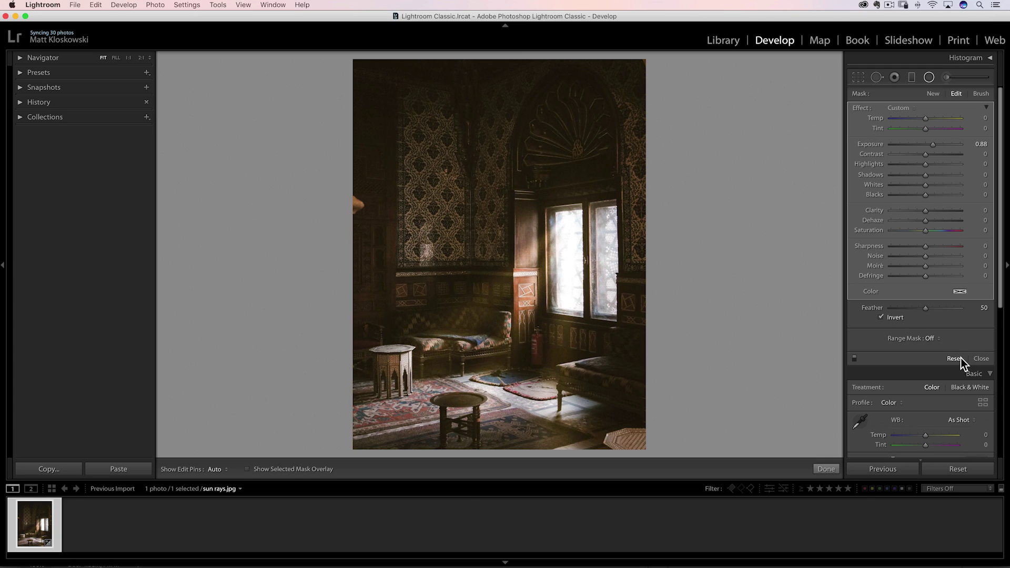
Step: Switch to Photoshop and open the canyon layer in Camera Raw Filter with the Adjustment Brush
key("super+Tab")
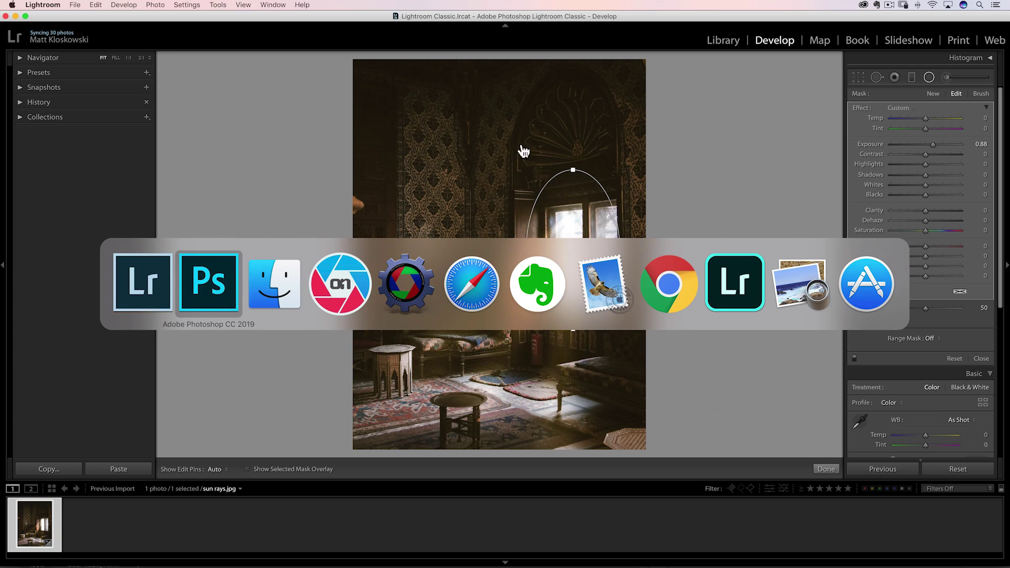
left_click(208, 280)
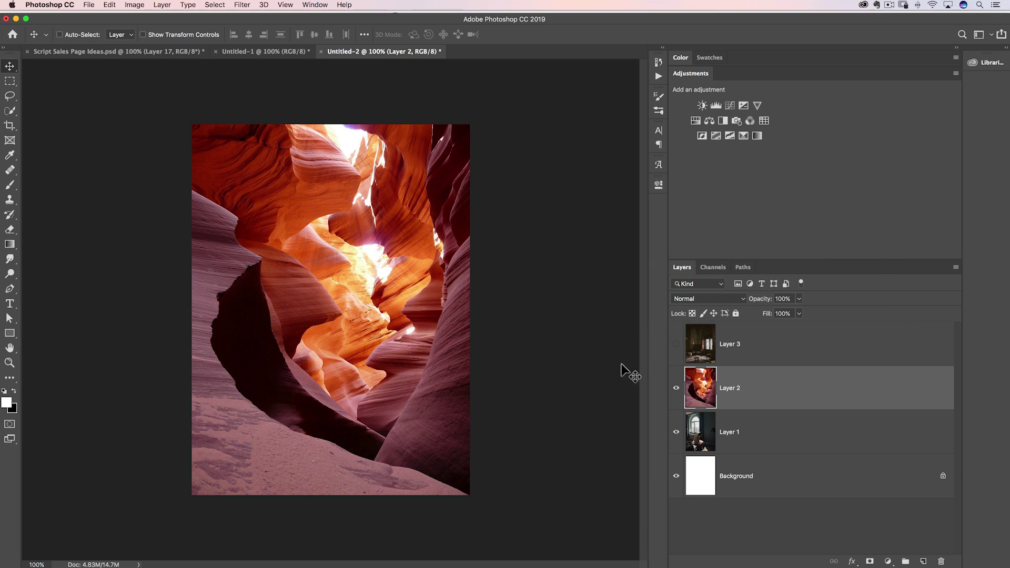
left_click(241, 6)
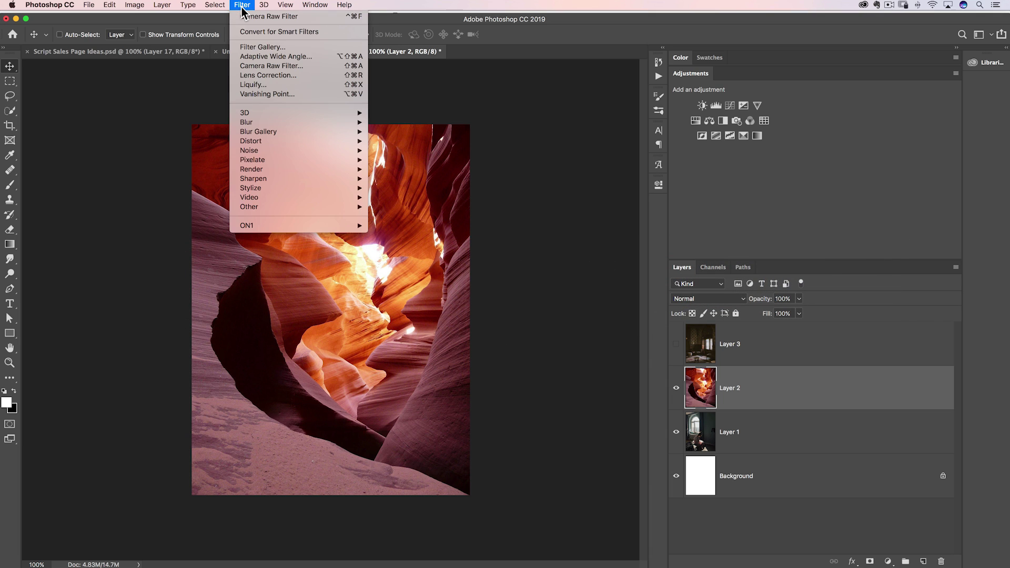
left_click(274, 68)
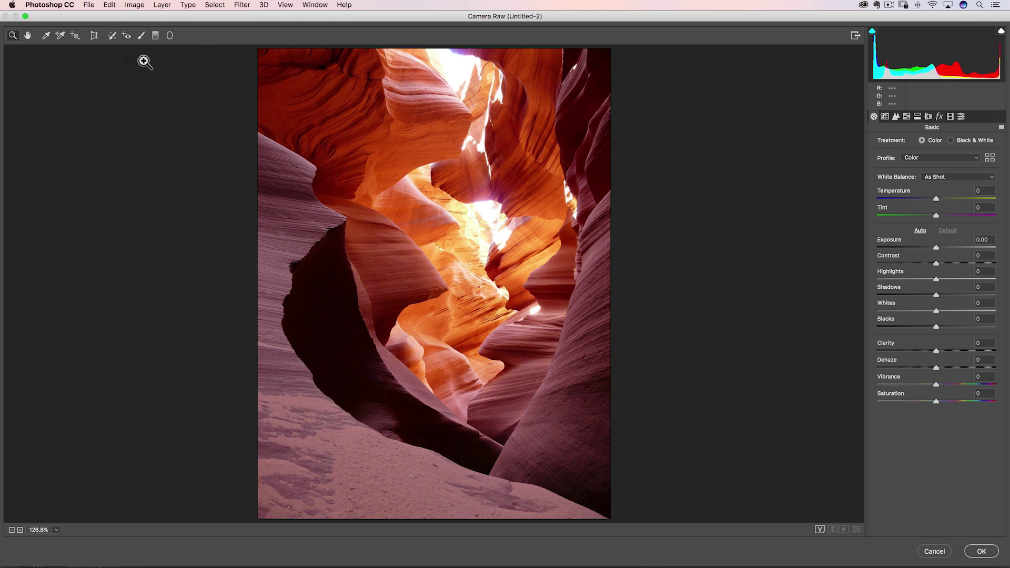
left_click(141, 36)
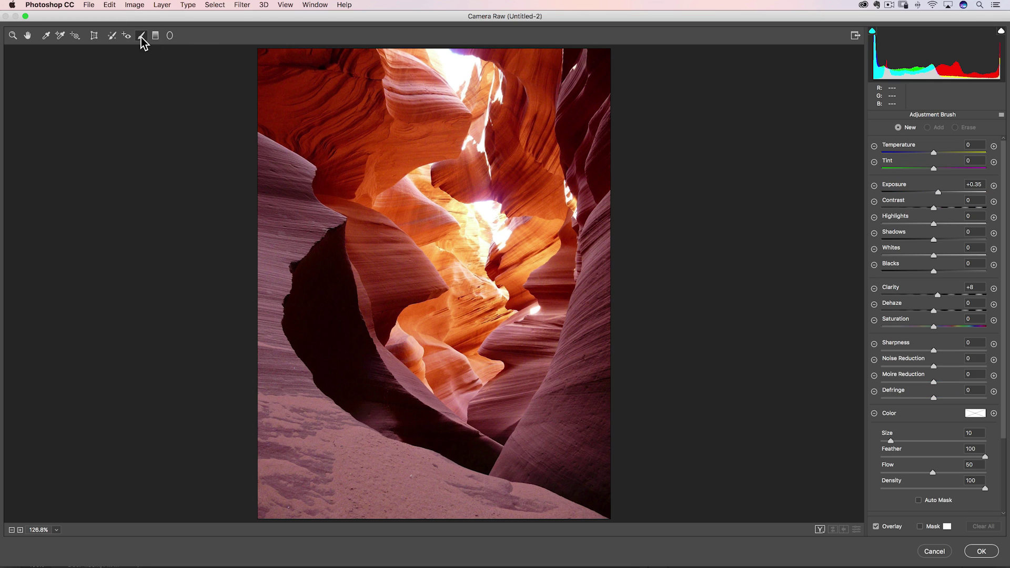
Step: Brush brightening over the canyon's opening and column, then cancel Camera Raw to discard it
left_click(942, 191)
left_click(994, 186)
key("bracketleft")
key("bracketleft")
key("bracketleft")
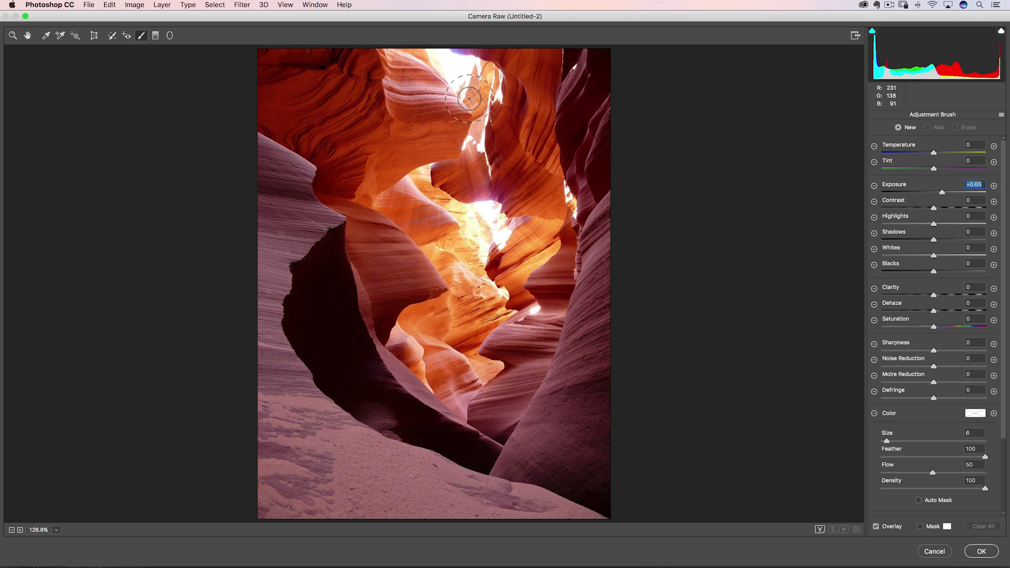
left_click_drag(458, 62, 453, 68)
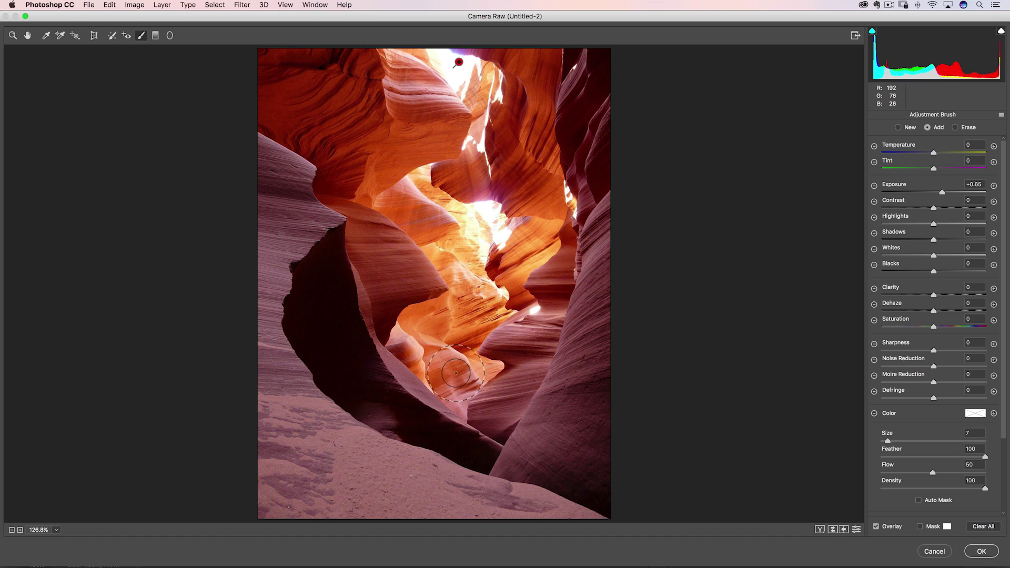
key("bracketright")
key("bracketright")
key("bracketright")
key("bracketright")
key("bracketright")
key("bracketright")
key("bracketright")
key("bracketright")
key("bracketright")
key("bracketright")
key("bracketright")
key("bracketright")
key("bracketright")
key("bracketright")
key("bracketright")
key("bracketright")
key("bracketright")
key("bracketright")
key("bracketright")
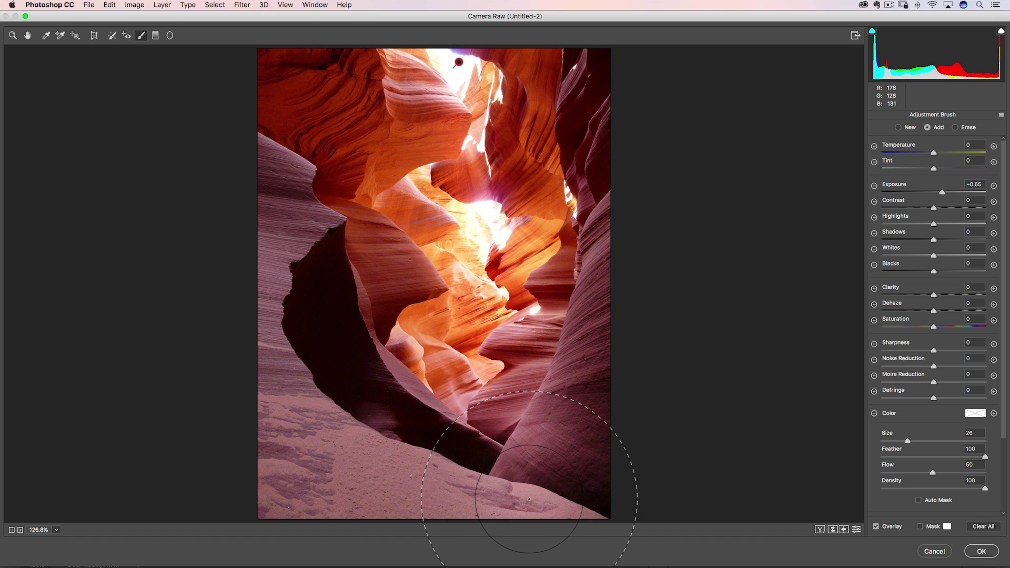
mouse_move(468, 225)
left_mouse_down()
mouse_move(476, 316)
mouse_move(516, 476)
left_mouse_up()
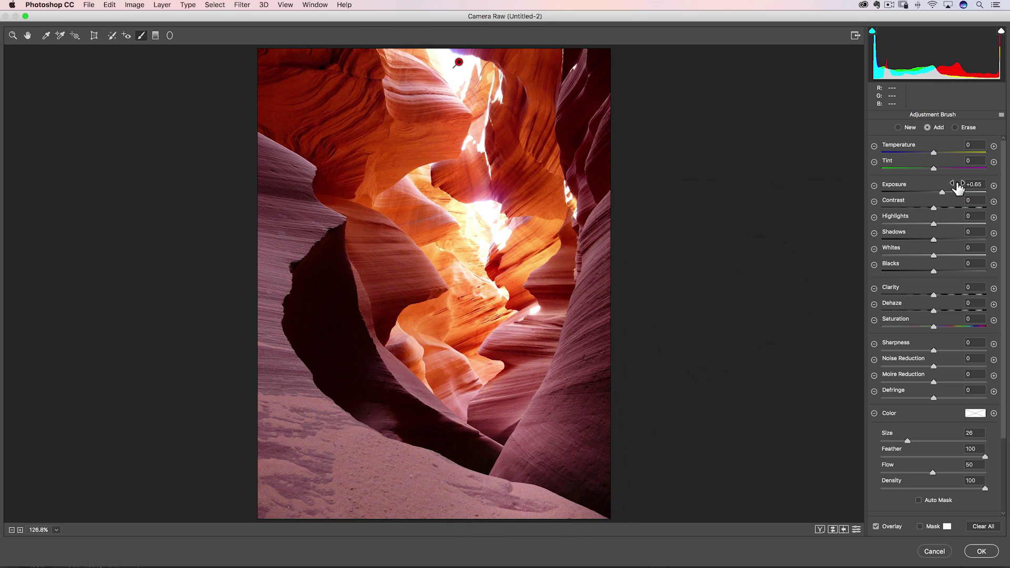
mouse_move(949, 191)
left_mouse_down()
mouse_move(987, 194)
mouse_move(942, 196)
mouse_move(1009, 203)
mouse_move(935, 197)
mouse_move(958, 197)
mouse_move(936, 197)
mouse_move(948, 197)
left_mouse_up()
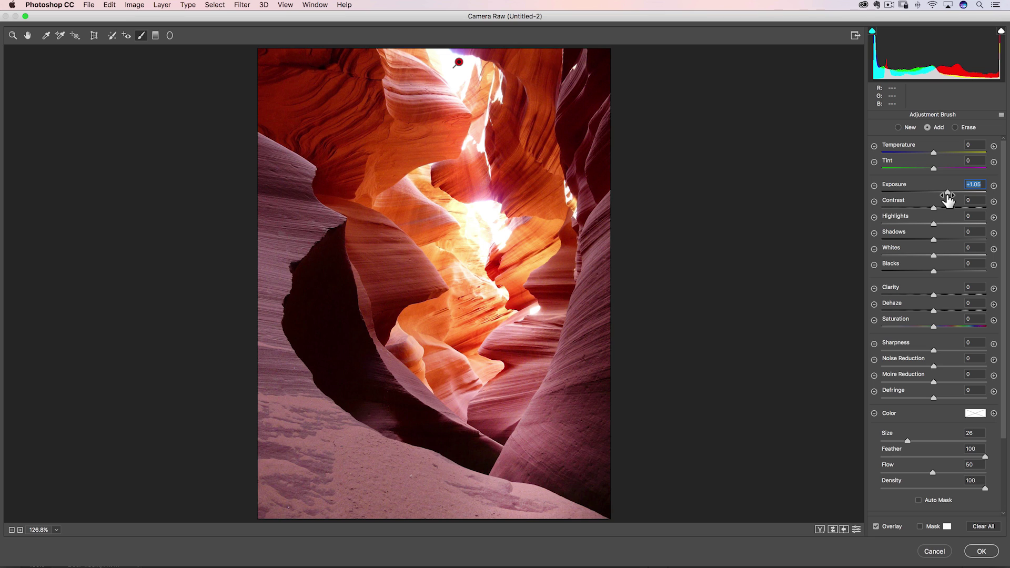
left_click(937, 556)
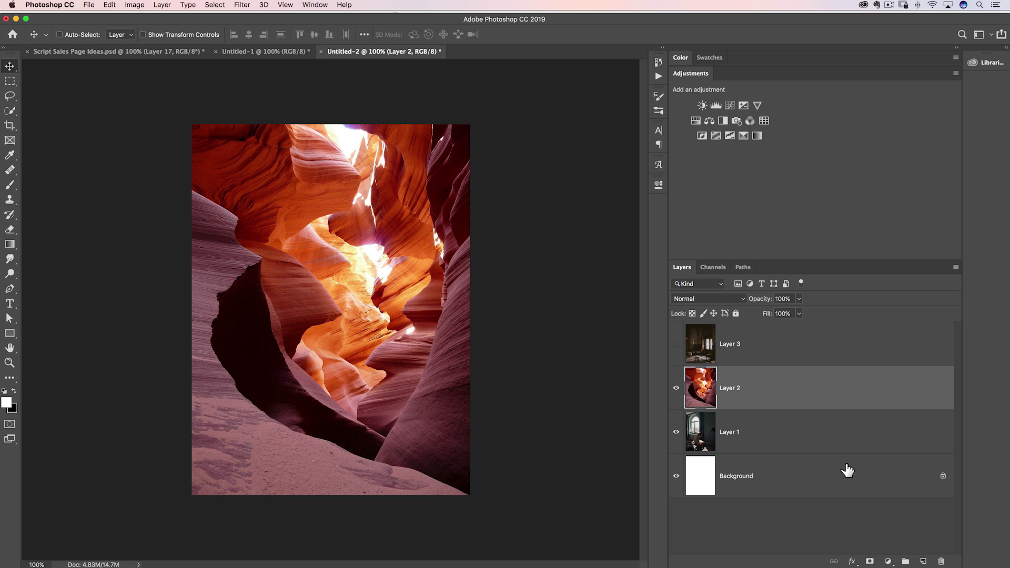
Step: Hide Layer 2 and select Layer 1, the woman reading by the arched window
left_click(677, 390)
left_click(702, 438)
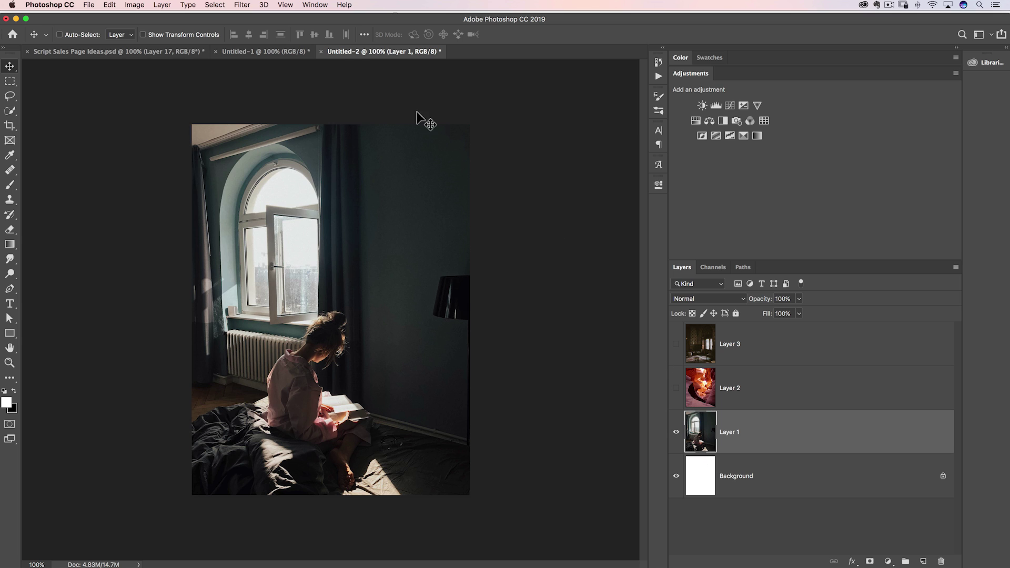
left_click(242, 5)
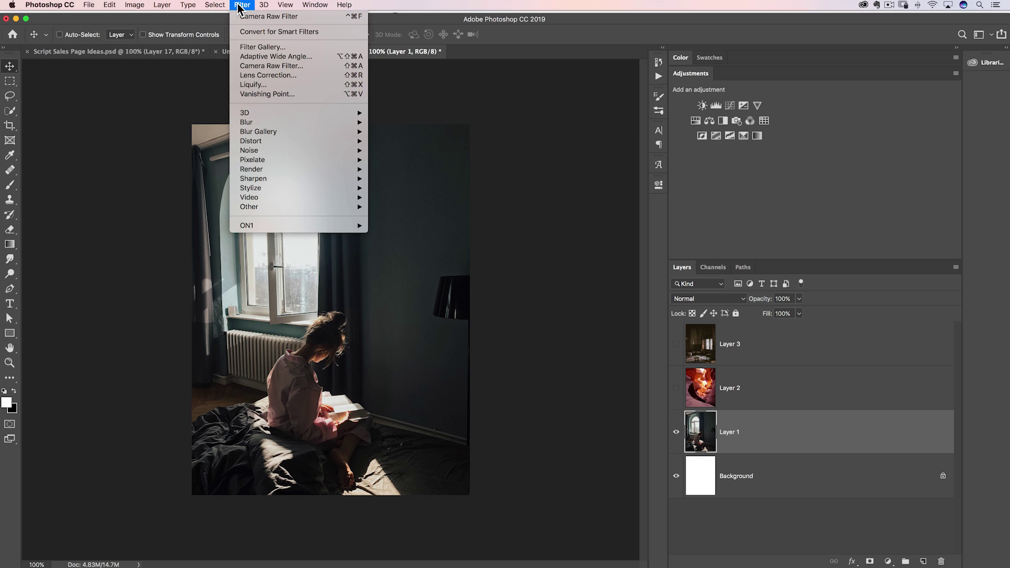
left_click(279, 69)
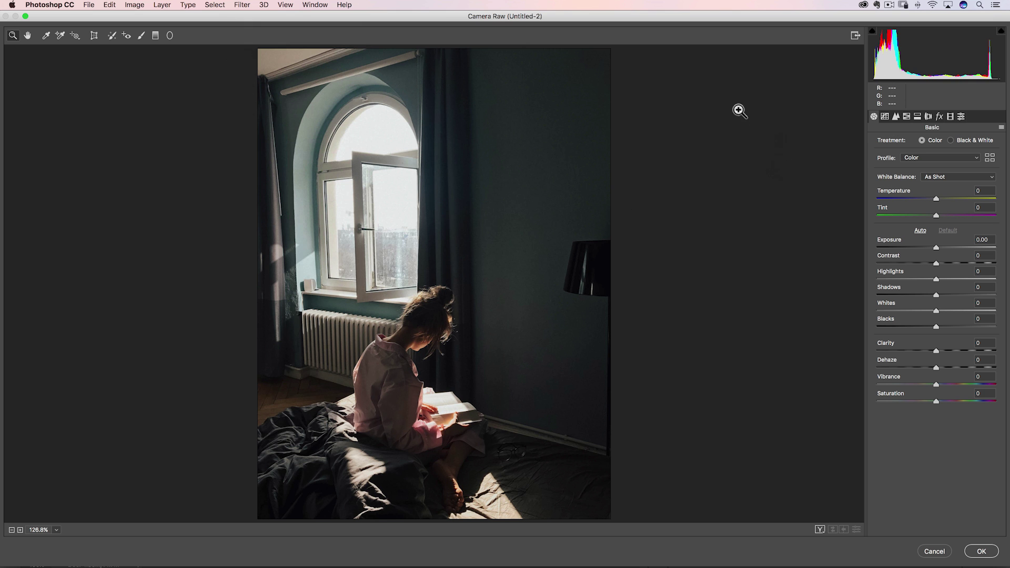
left_click(141, 35)
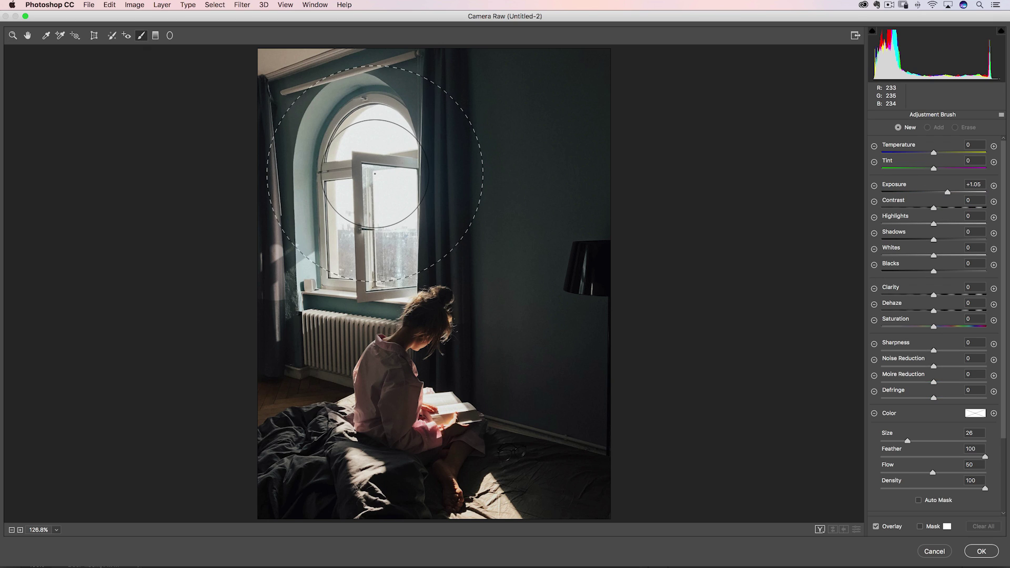
key("bracketleft")
key("bracketleft")
key("bracketleft")
key("bracketleft")
key("bracketleft")
key("bracketleft")
key("bracketleft")
key("bracketleft")
key("bracketleft")
key("bracketleft")
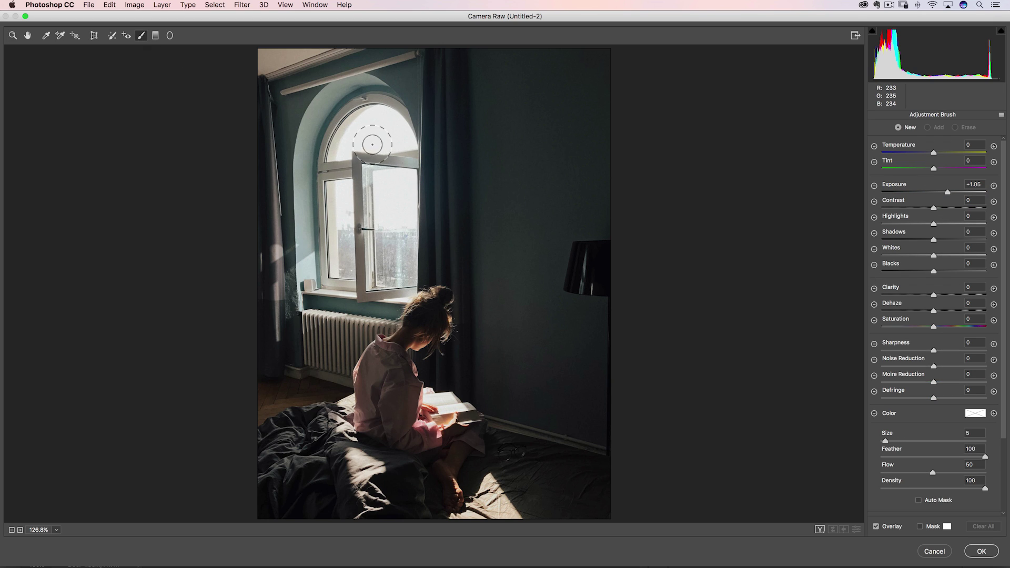
key("bracketright")
key("bracketright")
key("bracketright")
key("bracketleft")
left_click(379, 176)
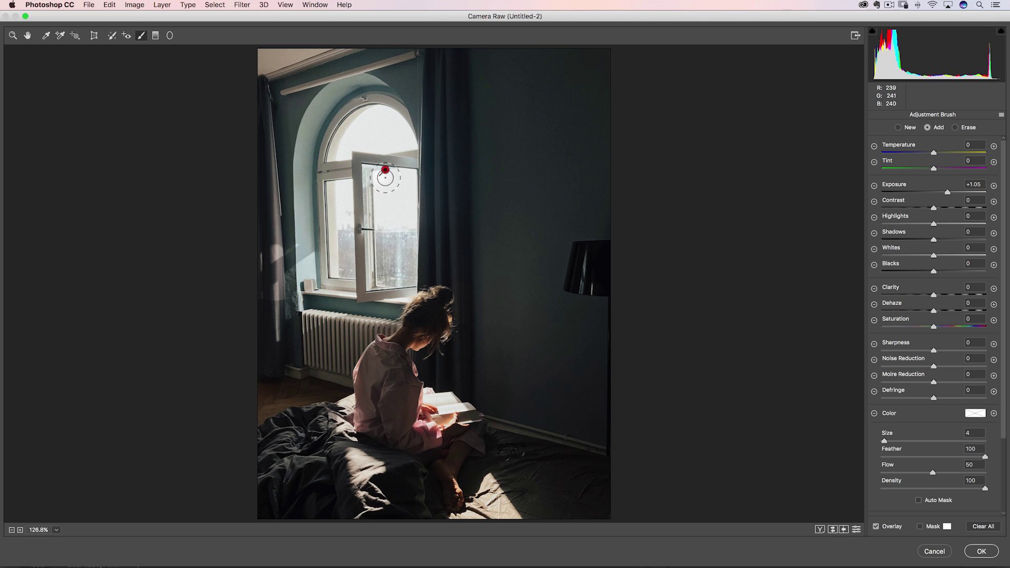
key("bracketright")
key("bracketright")
key("bracketright")
key("bracketright")
key("bracketright")
key("bracketright")
key("bracketright")
key("bracketright")
key("bracketright")
key("bracketright")
key("bracketright")
key("bracketright")
key("bracketright")
key("bracketright")
key("bracketright")
key("bracketright")
key("bracketright")
key("bracketright")
key("bracketright")
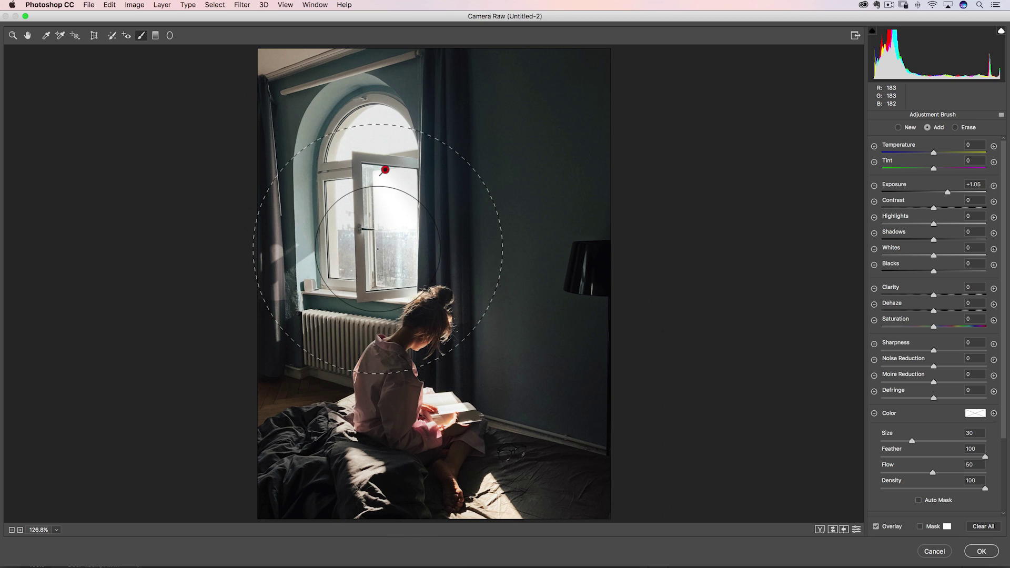
key("bracketleft")
key("bracketleft")
key("bracketleft")
key("bracketleft")
key("bracketleft")
key("bracketleft")
key("bracketleft")
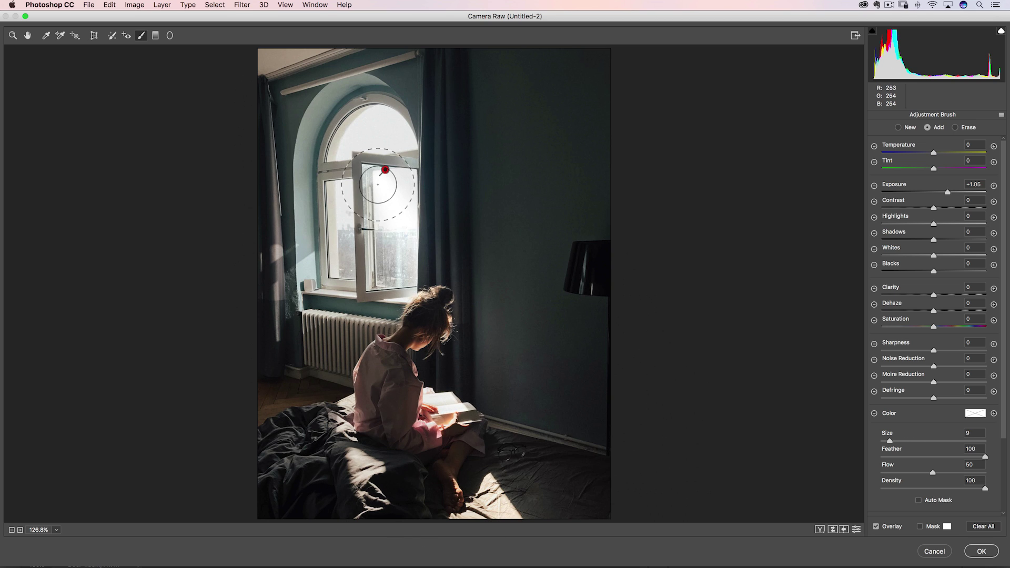
key("bracketleft")
key("bracketleft")
key("bracketleft")
key("bracketleft")
key("bracketleft")
key("bracketleft")
key("bracketright")
key("bracketright")
key("bracketright")
key("bracketright")
key("bracketright")
key("bracketright")
key("bracketright")
key("bracketright")
key("bracketright")
key("bracketright")
key("bracketright")
key("bracketright")
key("bracketright")
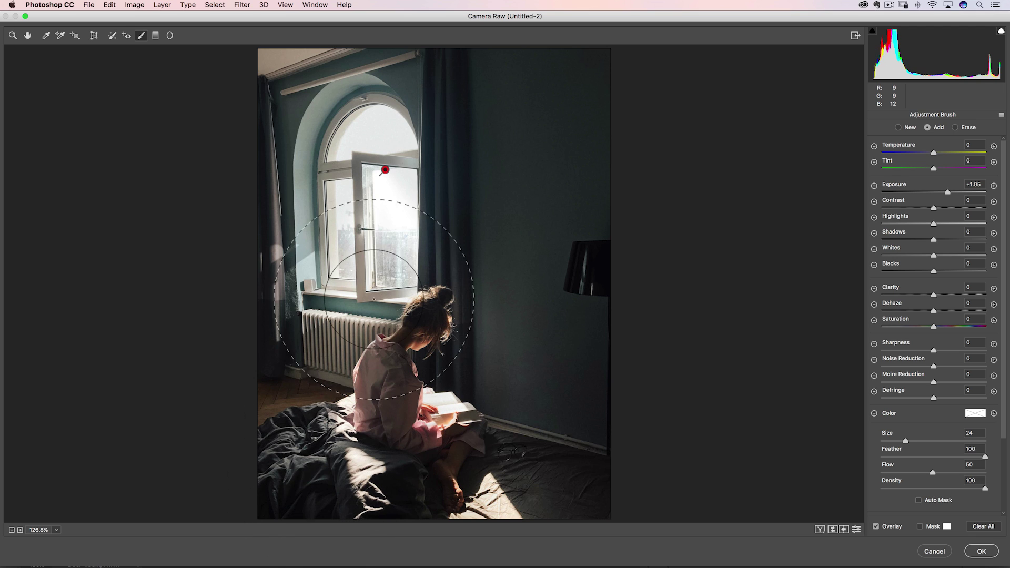
key("Delete")
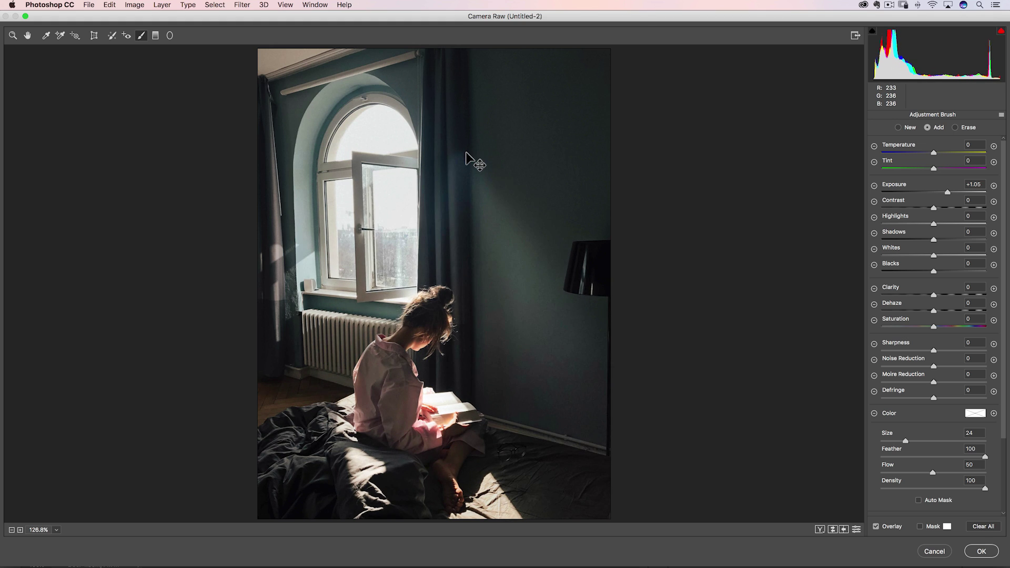
key("super+z")
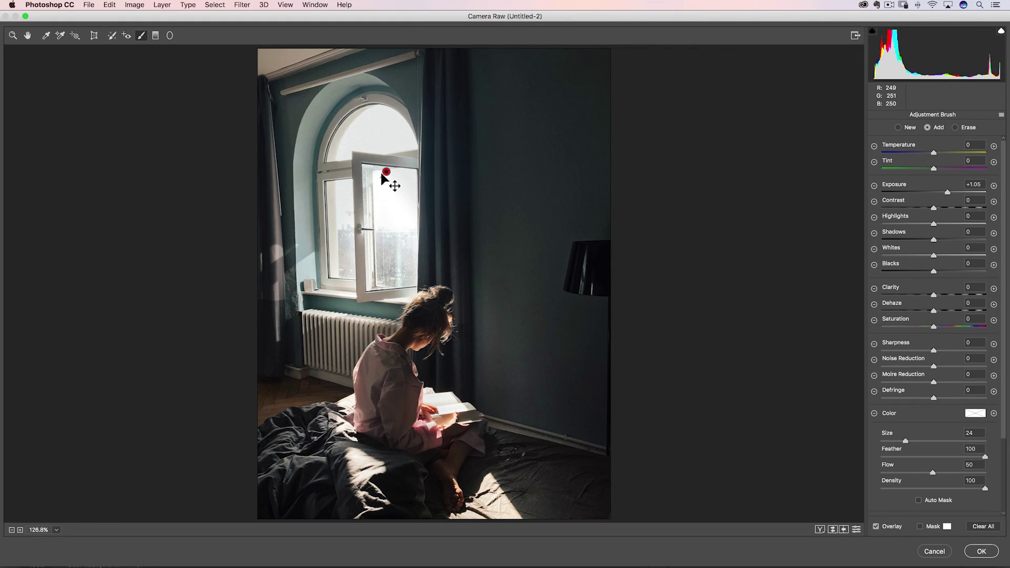
key("Delete")
Step: Switch to ON1 Photo RAW 2019 and add a Local Adjustment to sun rays.jpg
left_click(934, 551)
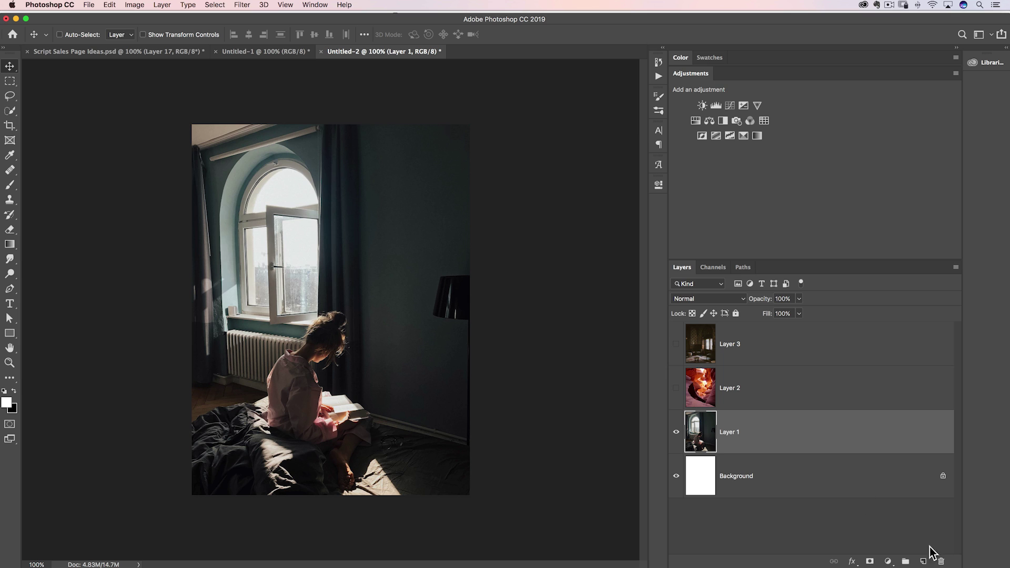
key("super+Tab")
left_click(330, 270)
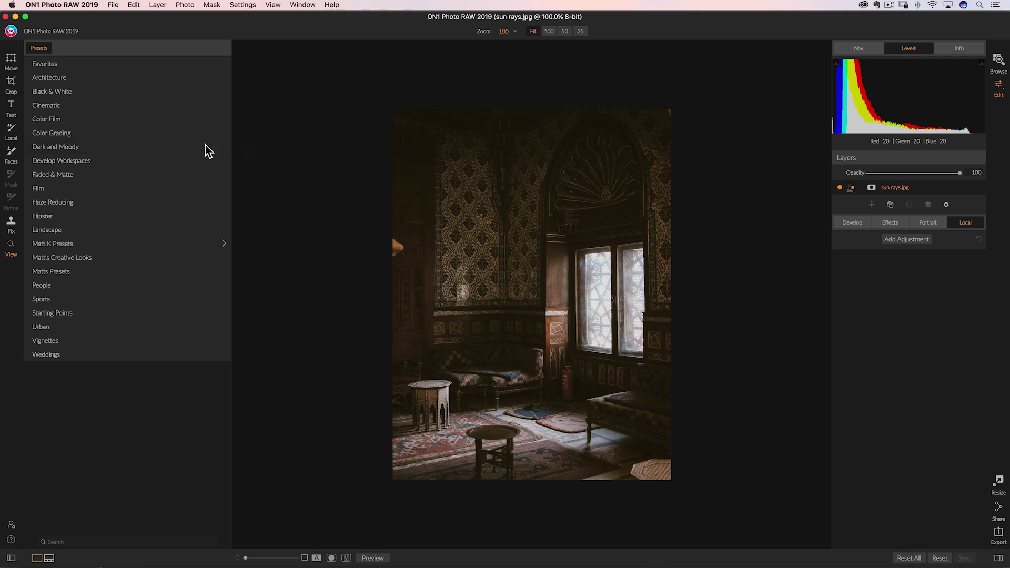
left_click(908, 241)
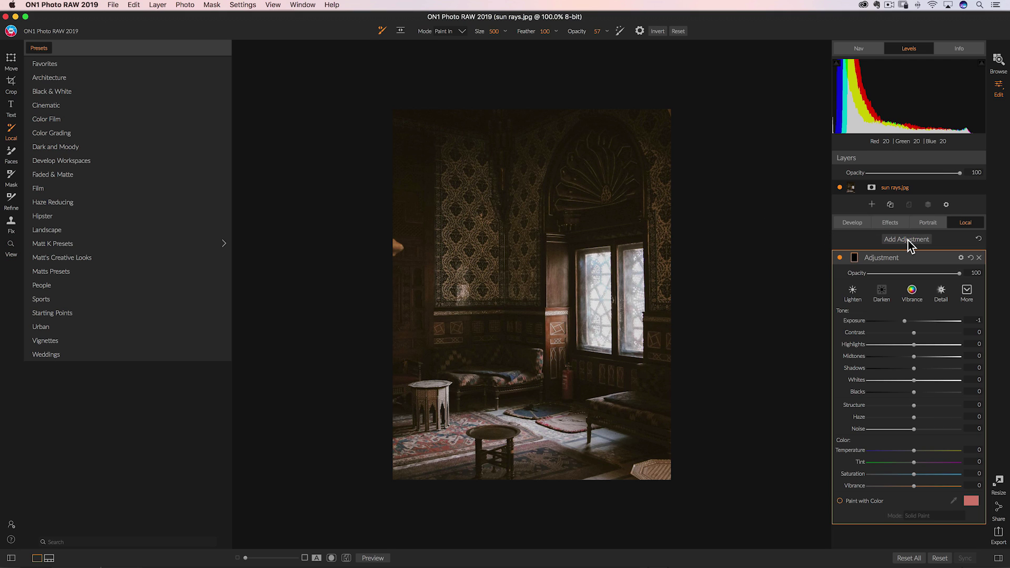
Step: Paint a warm glow over the room's lower-left and raise its local Exposure to 4.75
key("bracketleft")
key("bracketleft")
key("bracketleft")
key("bracketleft")
key("bracketleft")
key("bracketleft")
key("bracketleft")
left_click_drag(916, 322, 925, 322)
key("bracketright")
key("bracketright")
key("bracketright")
key("bracketright")
key("bracketright")
key("bracketright")
key("bracketright")
key("bracketright")
key("bracketright")
key("bracketright")
key("bracketright")
key("bracketright")
key("bracketright")
key("bracketright")
key("bracketright")
left_click(367, 490)
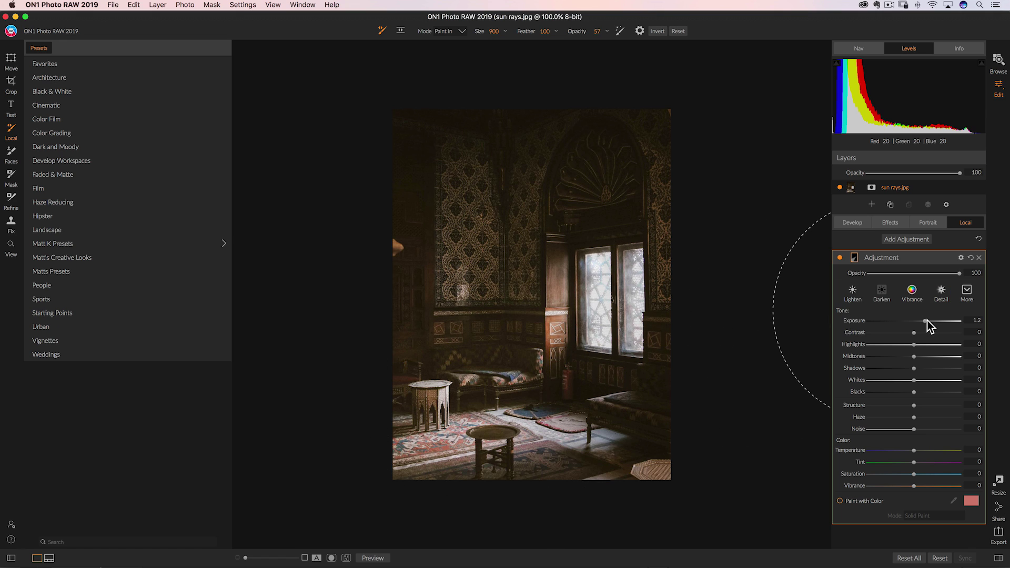
mouse_move(928, 321)
left_mouse_down()
mouse_move(974, 324)
mouse_move(935, 328)
mouse_move(959, 326)
left_mouse_up()
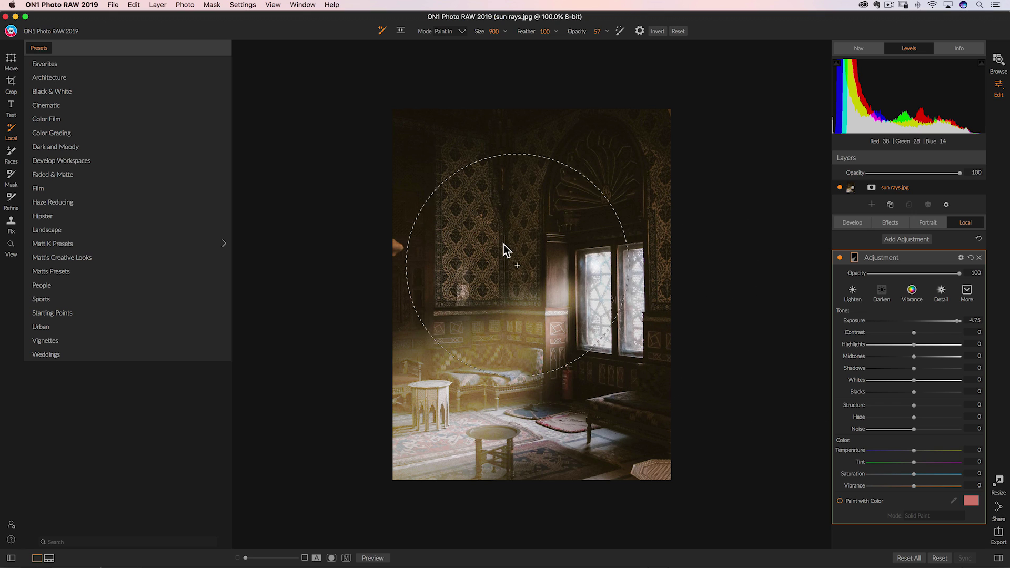
Step: Brush a straight light ray from the top-left corner diagonally to the lower right, ending at brush size 100
key("bracketleft")
key("bracketleft")
key("bracketleft")
key("bracketleft")
key("bracketleft")
key("bracketleft")
key("bracketleft")
key("bracketleft")
left_click(414, 129)
key("bracketright")
key("bracketright")
key("bracketright")
key("bracketright")
key("bracketright")
key("bracketright")
key("bracketright")
key("bracketright")
left_click(663, 471, "shift")
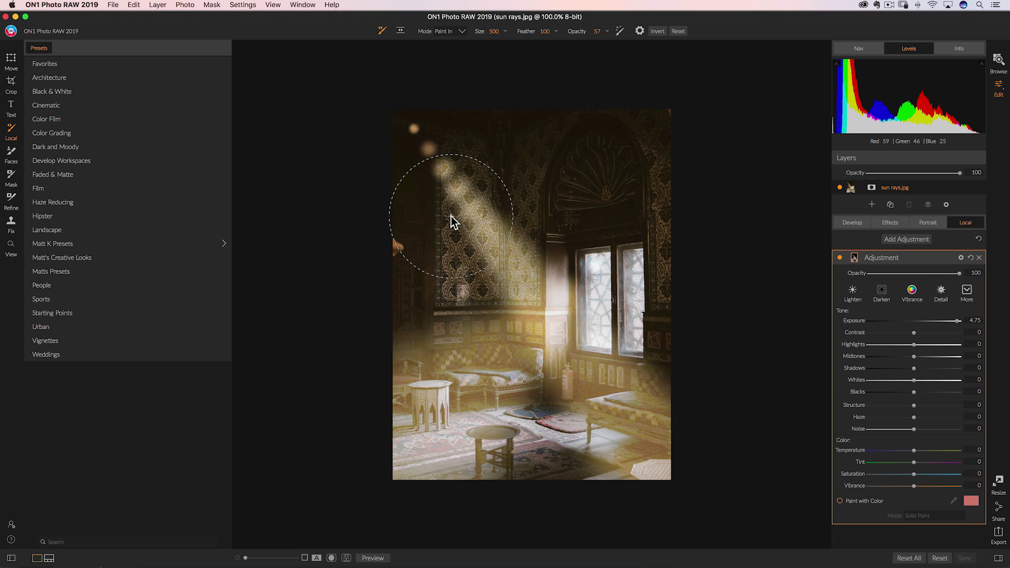
key("bracketleft")
key("bracketleft")
key("bracketleft")
key("bracketleft")
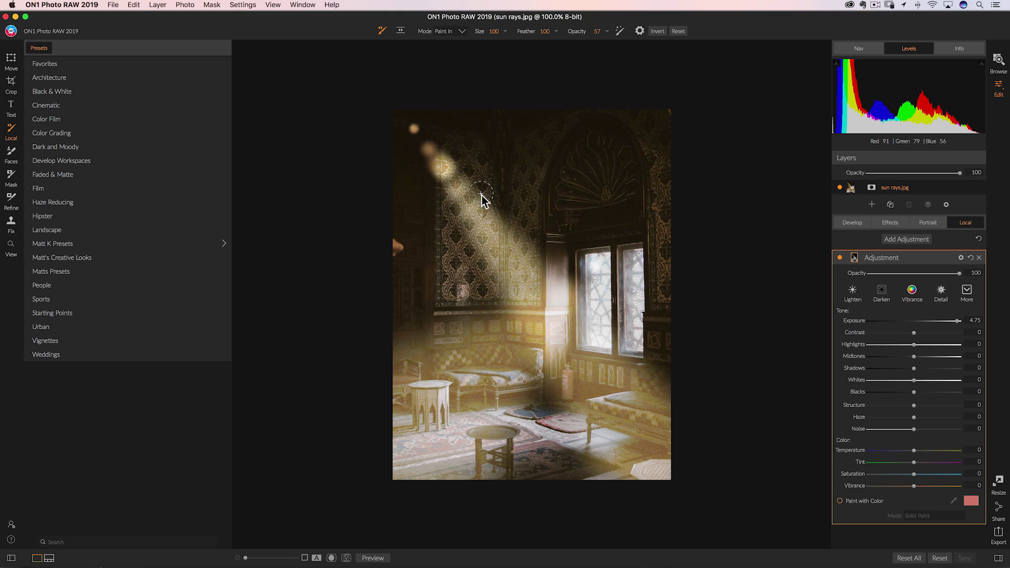
key("super+z")
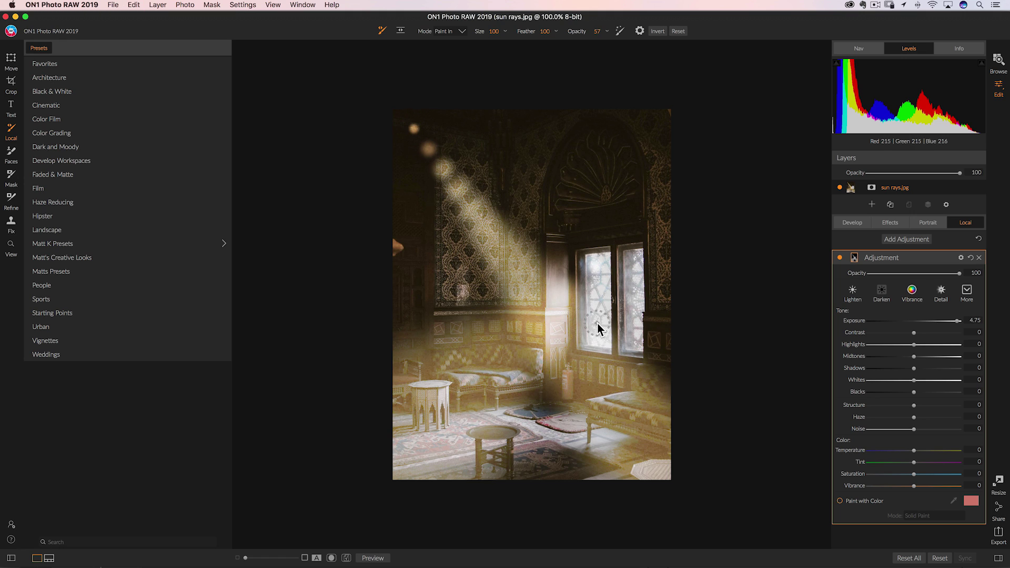